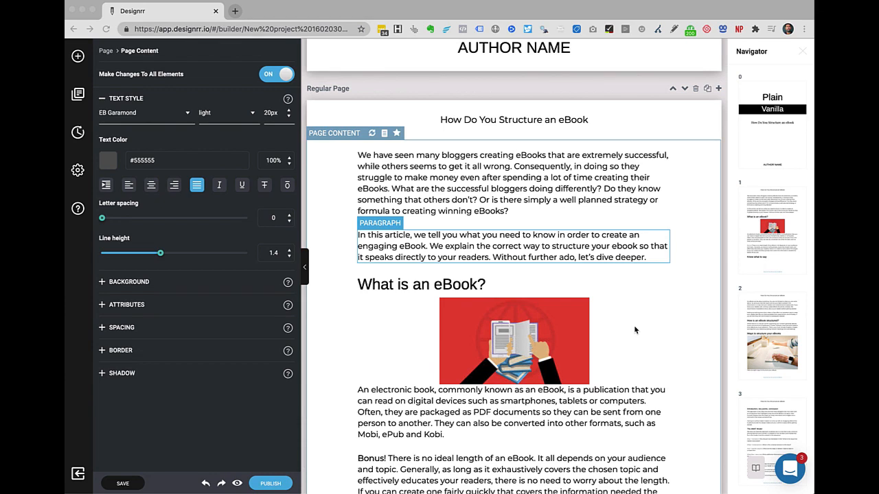
Focus the editor window and scroll through the eBook page to look it over.
scroll(328, 356, "down", 1)
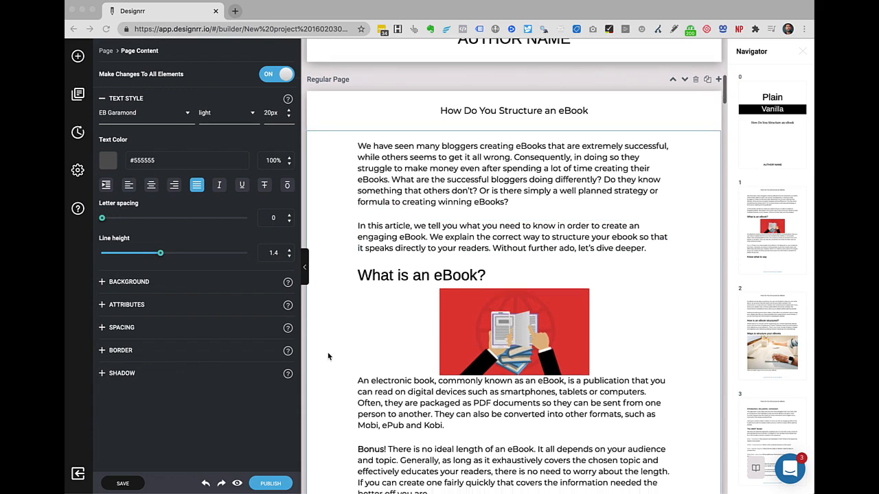
scroll(328, 356, "down", 1)
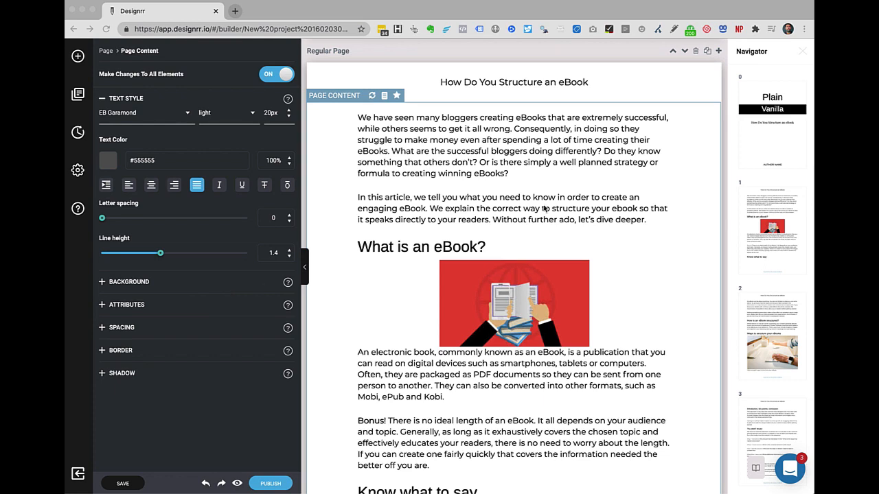
scroll(775, 219, "down", 5)
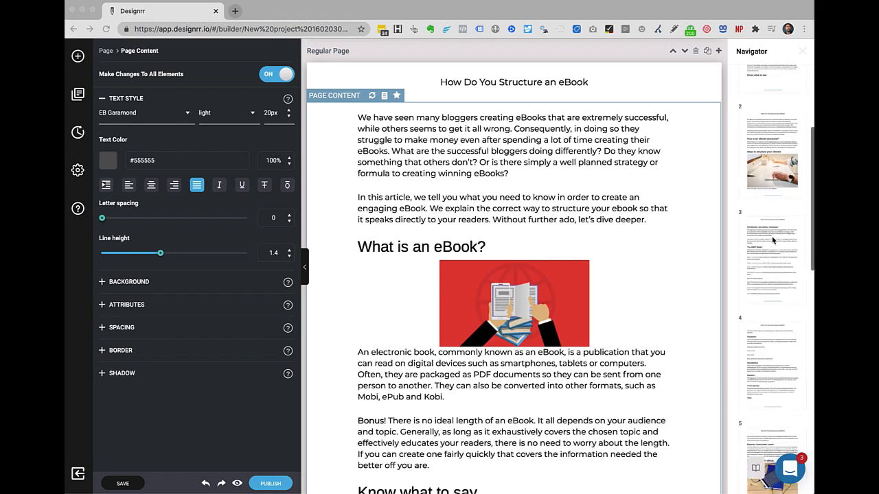
scroll(772, 239, "down", 15)
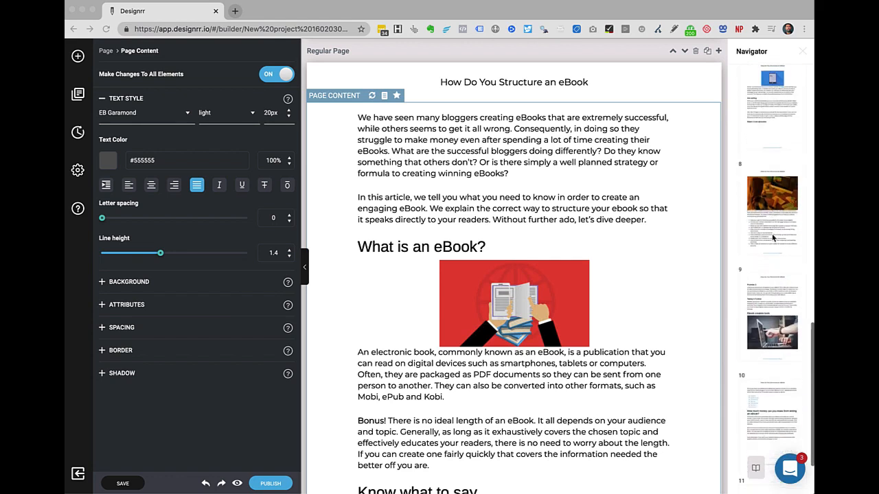
scroll(772, 237, "up", 12)
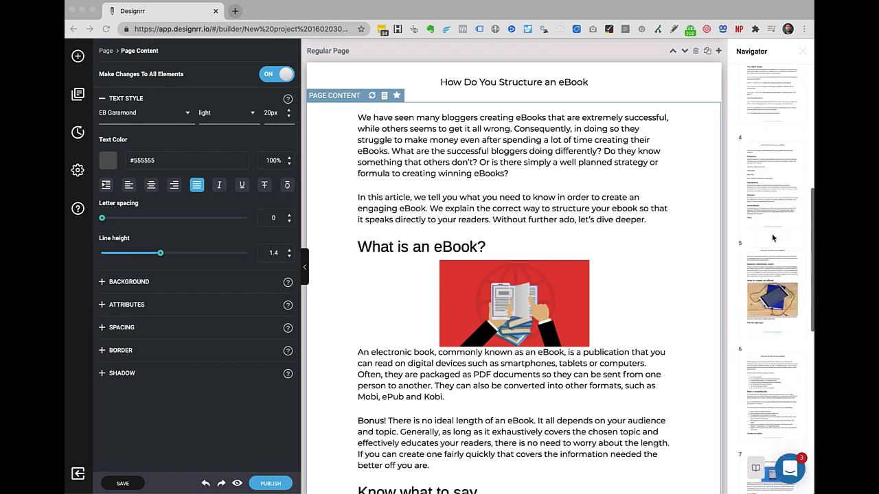
scroll(773, 237, "up", 10)
left_click(769, 221)
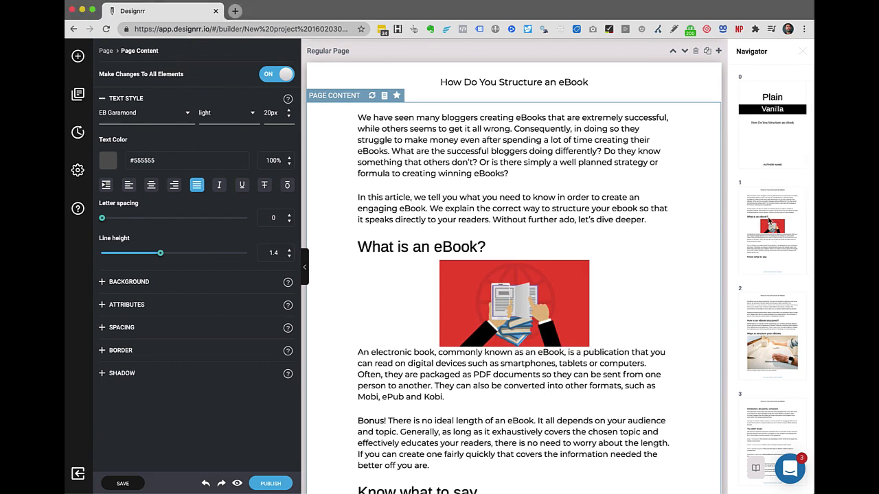
mouse_move(770, 219)
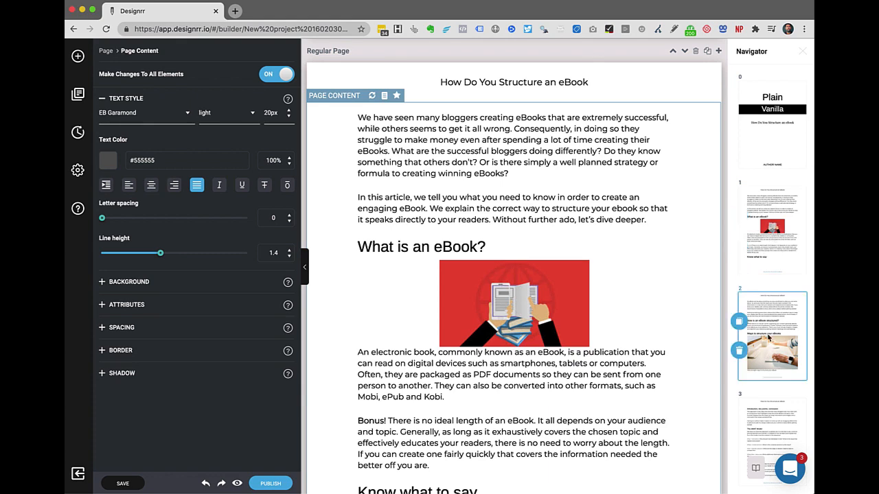
scroll(766, 330, "down", 3)
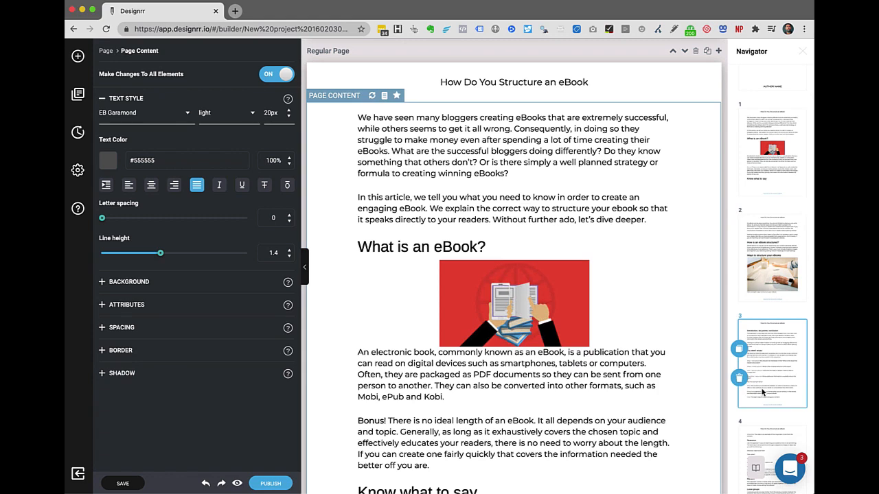
scroll(765, 384, "up", 3)
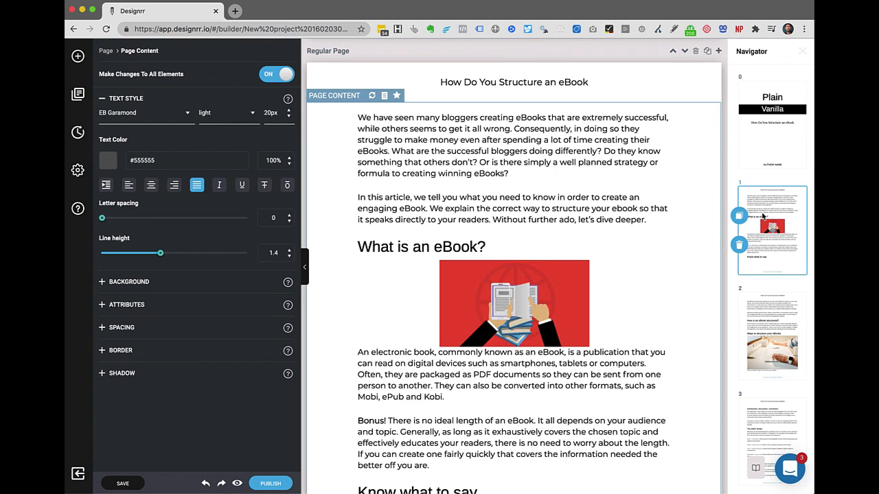
Close the page thumbnail Navigator, then collapse and re-expand the left style settings panel.
left_click(803, 55)
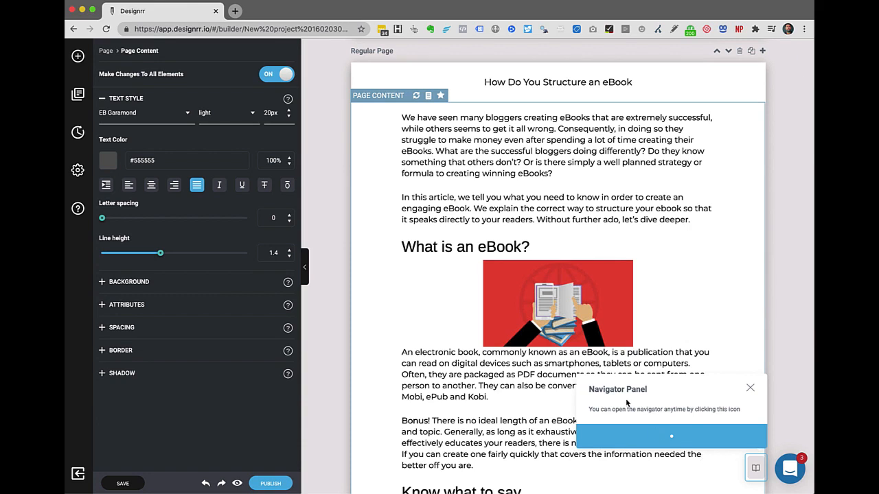
left_click(755, 471)
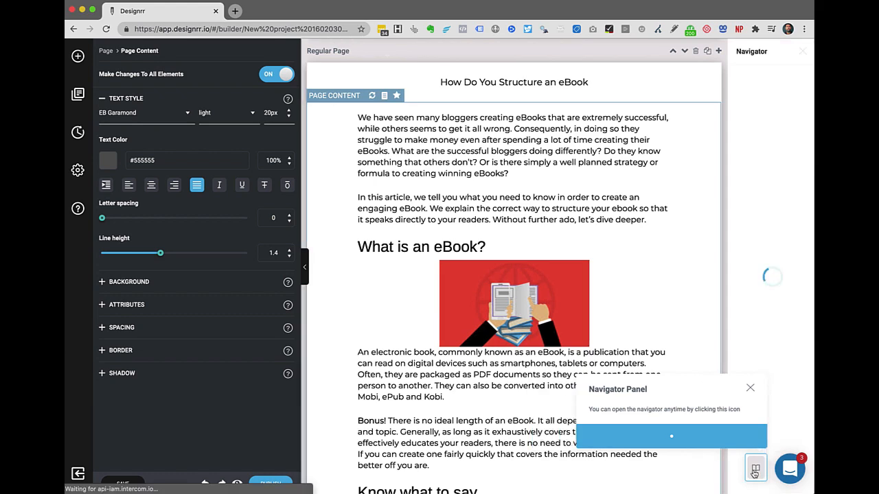
left_click(802, 53)
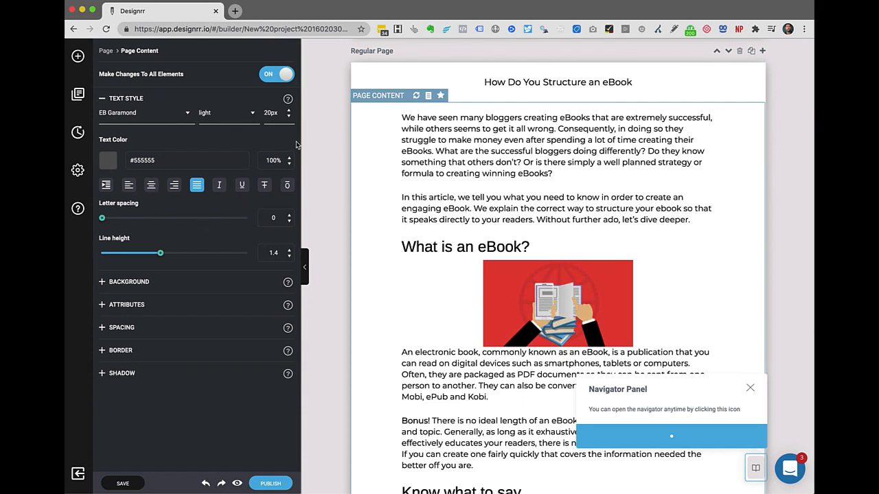
left_click(305, 271)
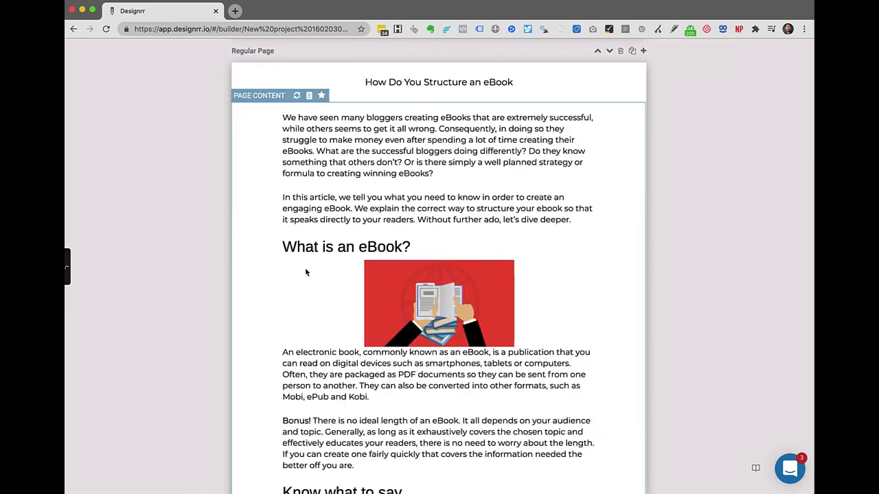
left_click(68, 270)
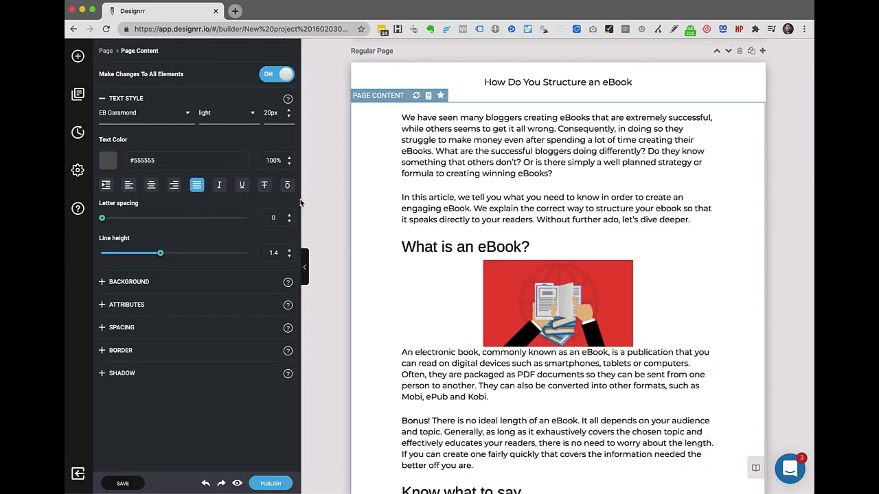
Narrow the settings panel and select the opening paragraph to show its Montserrat 16px style.
left_click_drag(301, 200, 231, 194)
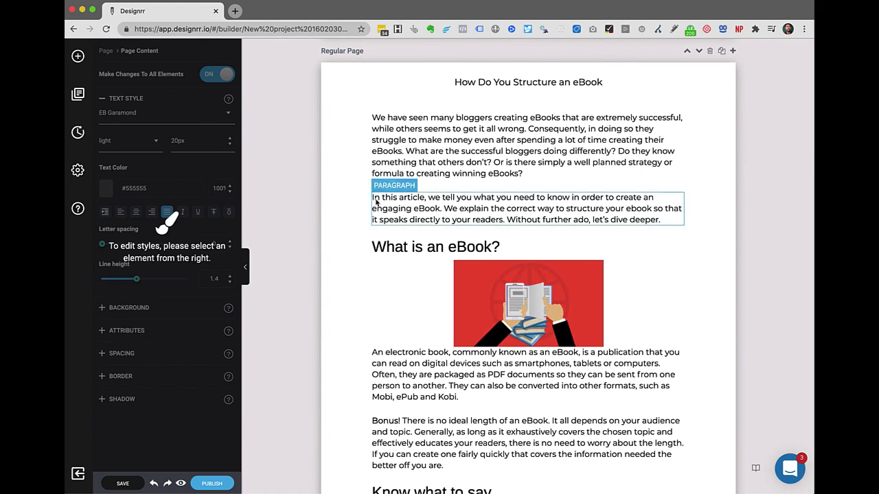
left_click(408, 136)
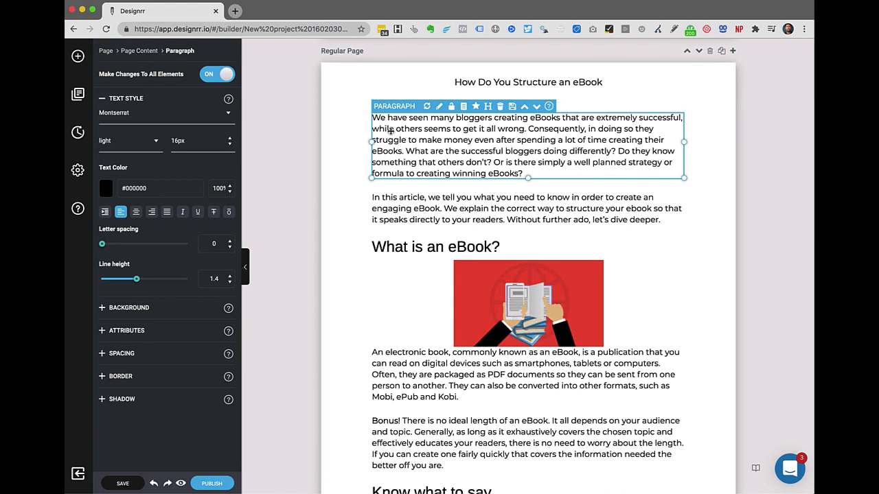
left_click(140, 51)
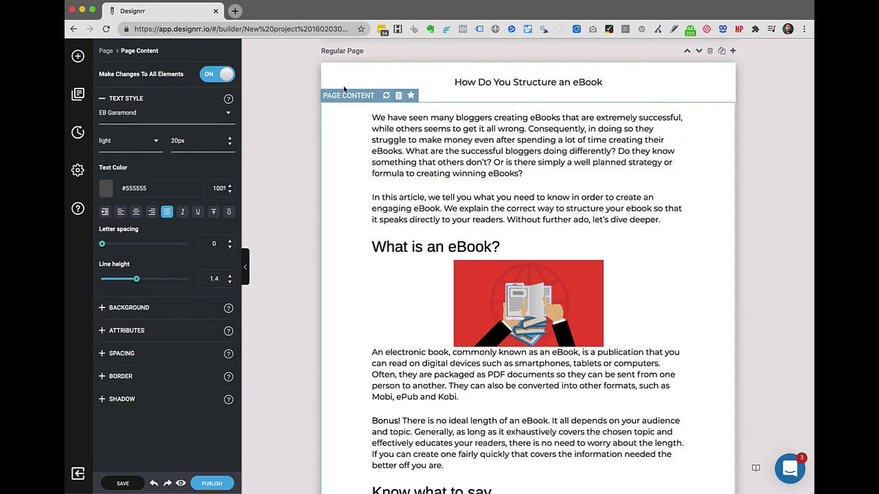
left_click(105, 52)
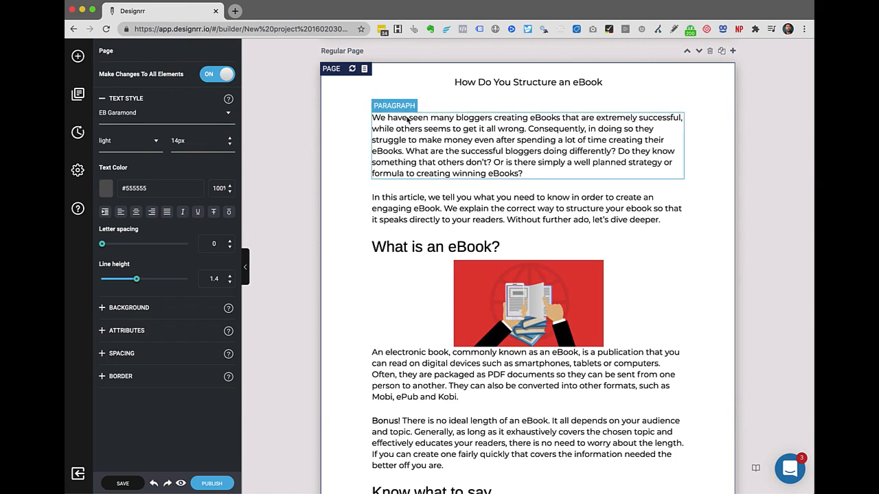
left_click(402, 147)
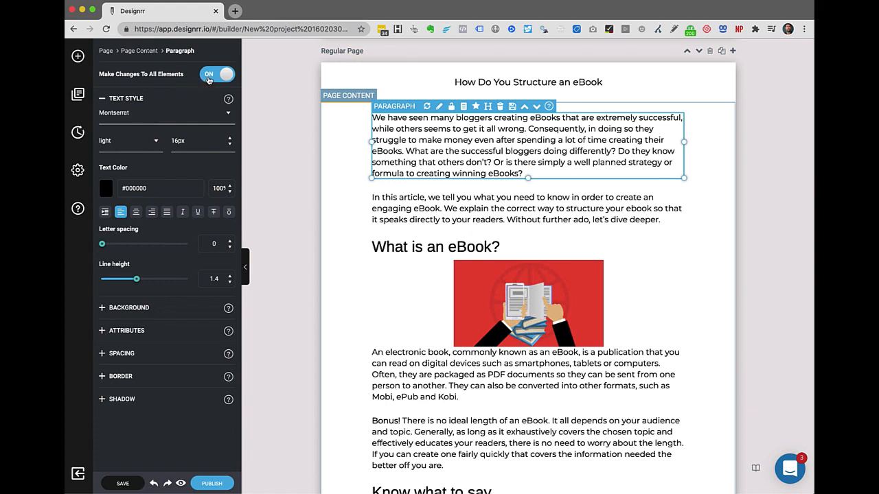
Switch the body paragraph font from Montserrat to Arvo for all elements.
left_click(136, 116)
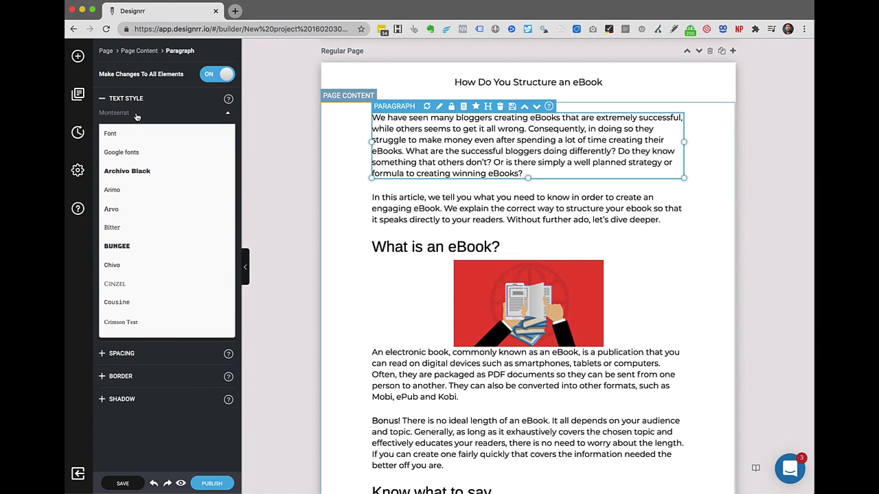
scroll(148, 222, "down", 5)
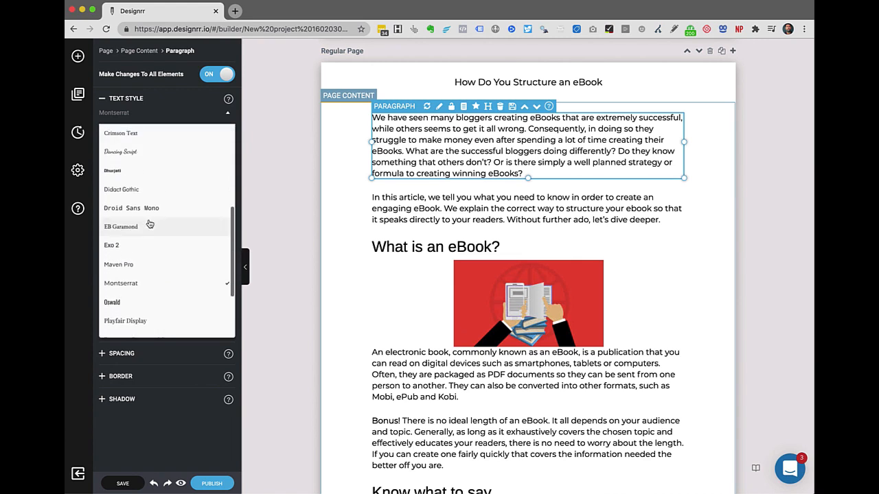
scroll(149, 224, "up", 5)
scroll(149, 224, "down", 5)
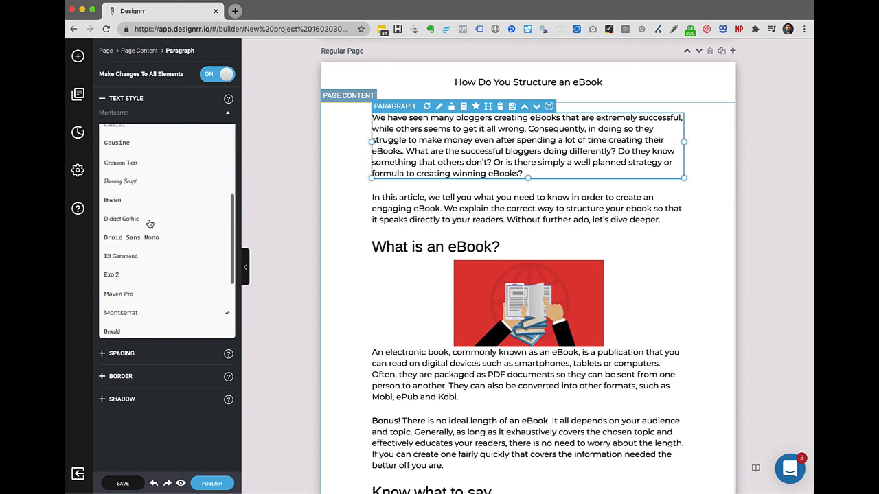
scroll(149, 224, "down", 2)
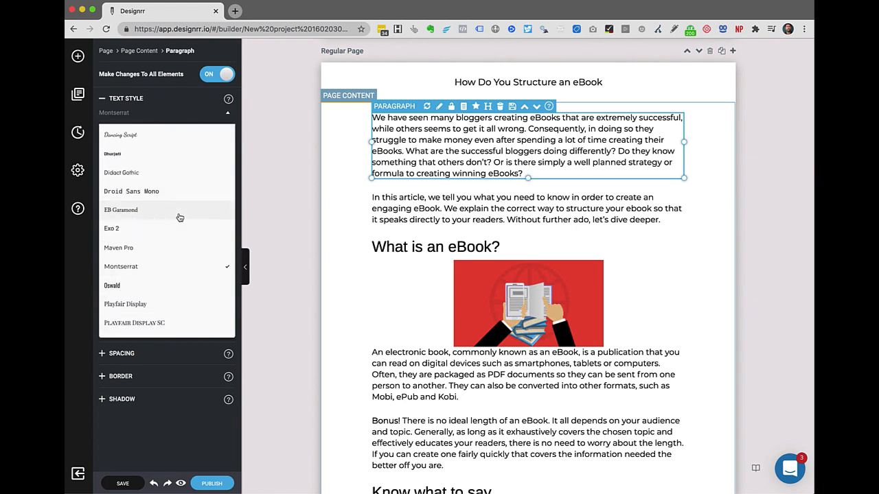
scroll(177, 217, "up", 10)
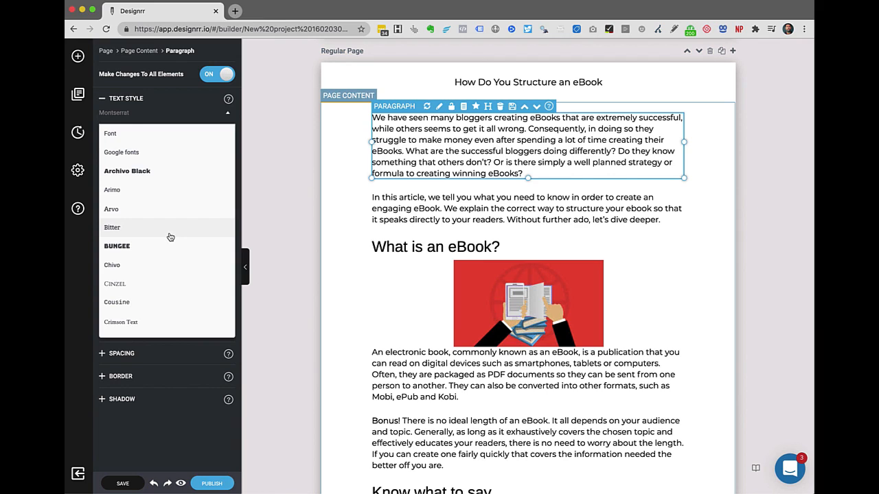
scroll(170, 237, "down", 1)
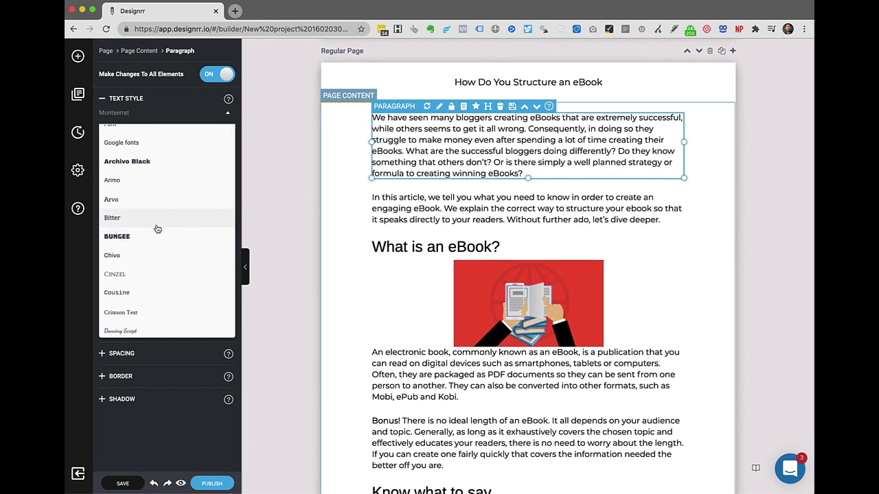
scroll(156, 230, "down", 2)
scroll(155, 229, "up", 1)
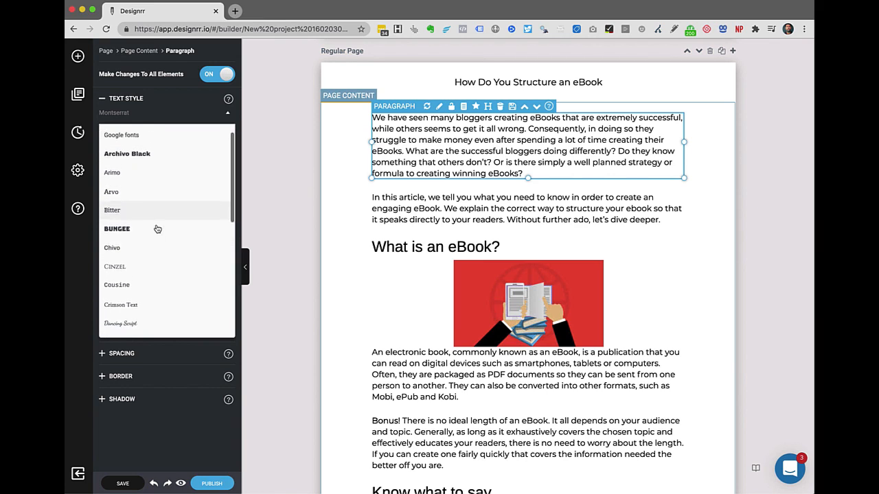
left_click(125, 199)
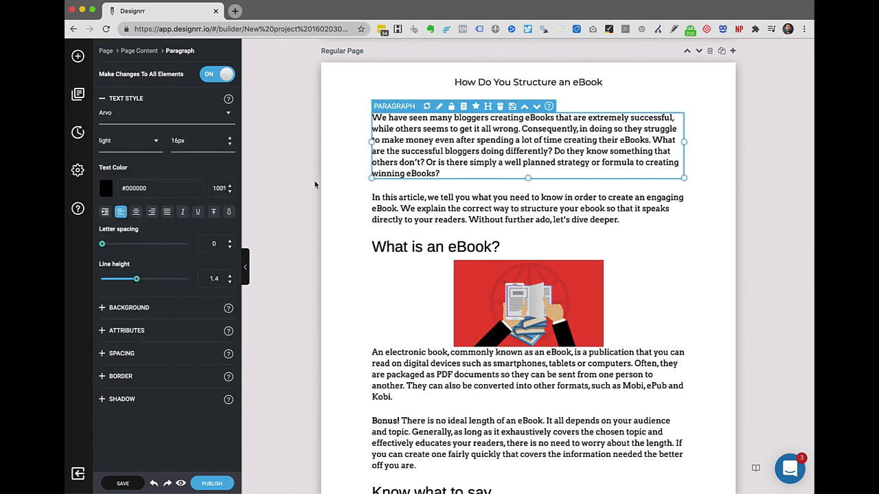
scroll(393, 356, "down", 3)
scroll(393, 356, "up", 3)
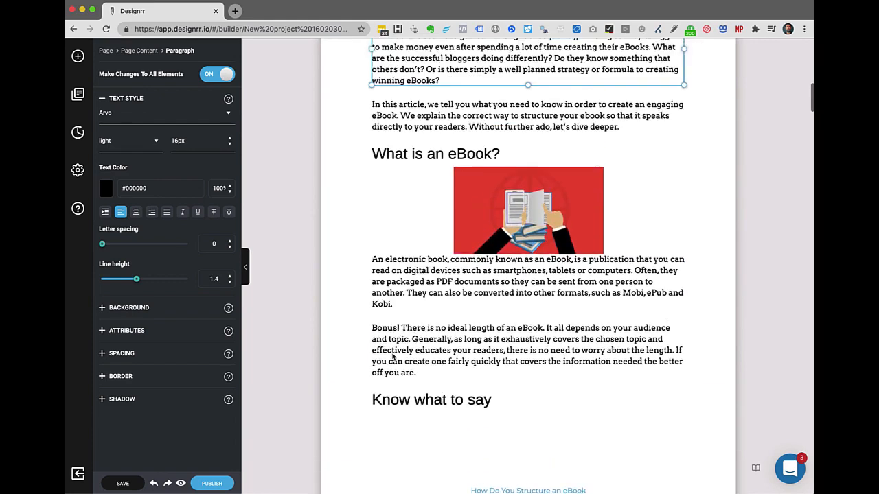
scroll(393, 356, "up", 1)
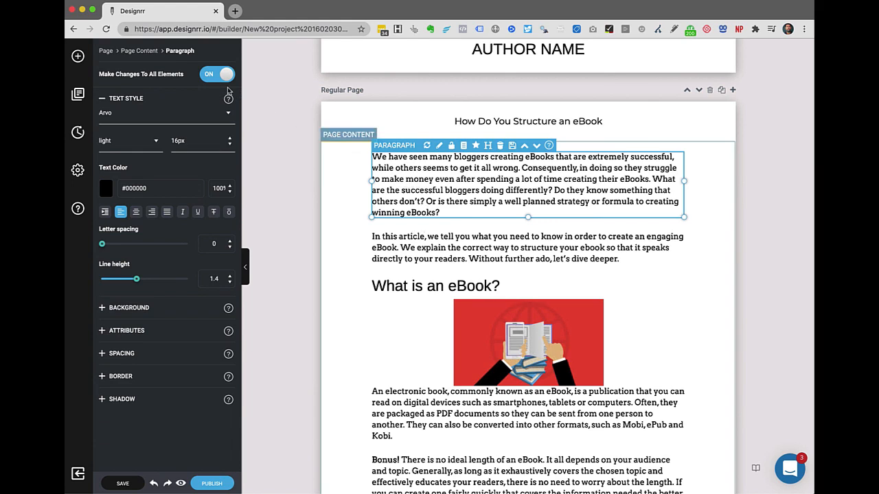
Colour just the opening paragraph red #D91F1F, leaving the other paragraphs black.
left_click(208, 76)
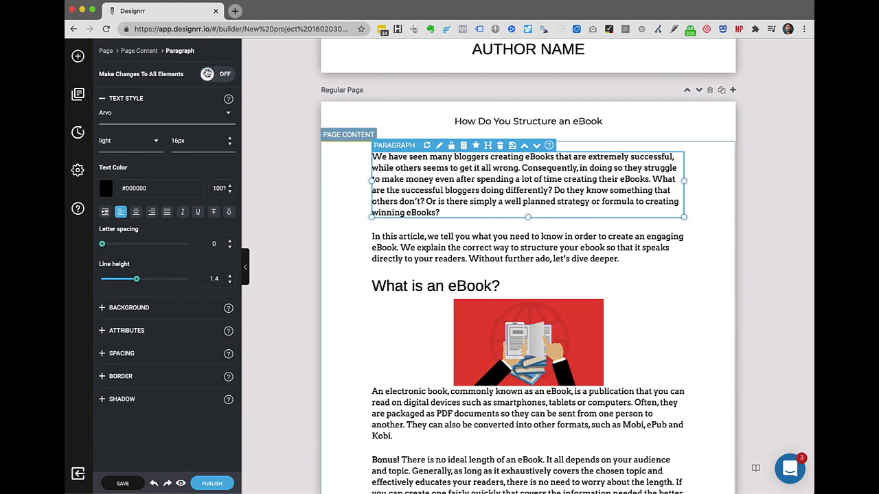
left_click(106, 192)
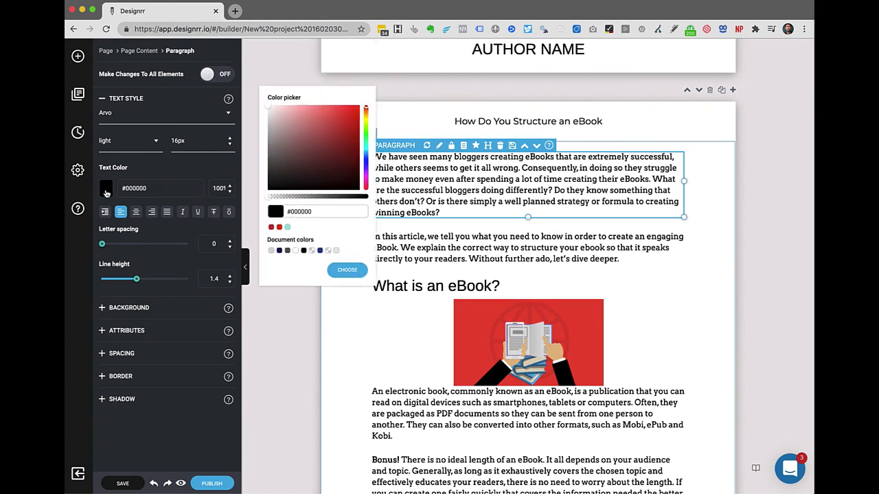
left_click(347, 119)
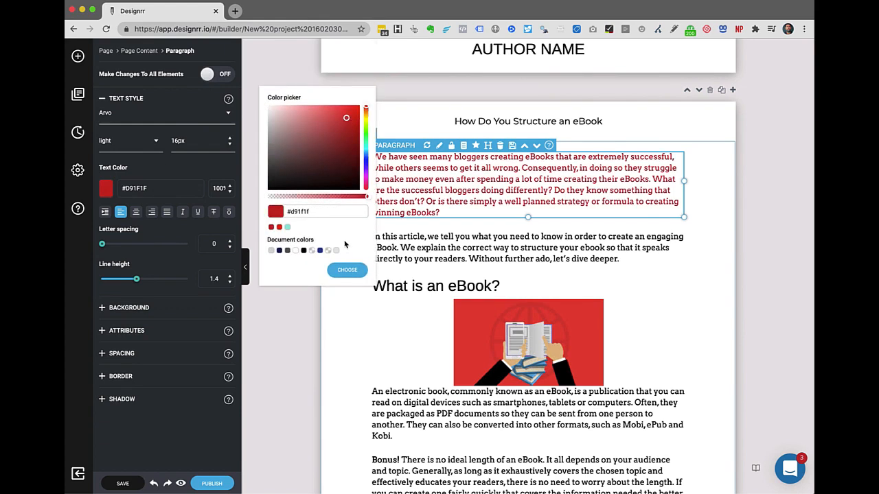
left_click(348, 270)
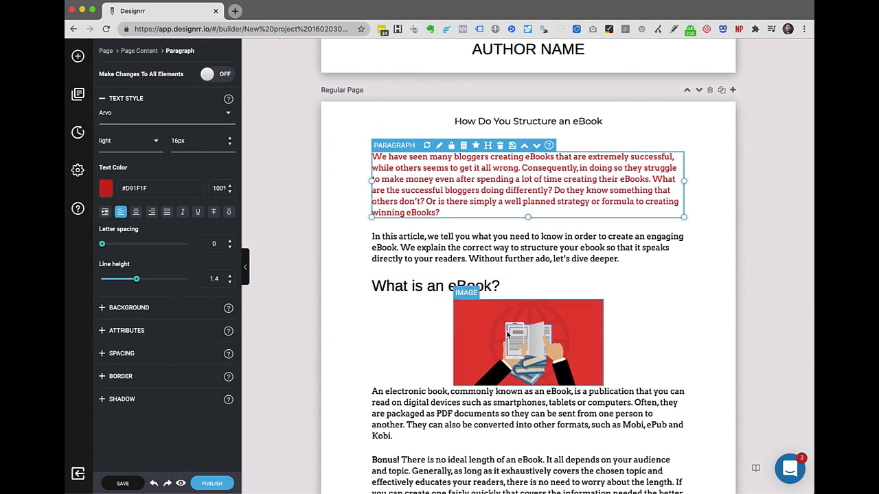
Widen the red eBook illustration under 'What is an eBook?' by dragging its side handle.
scroll(508, 335, "down", 3)
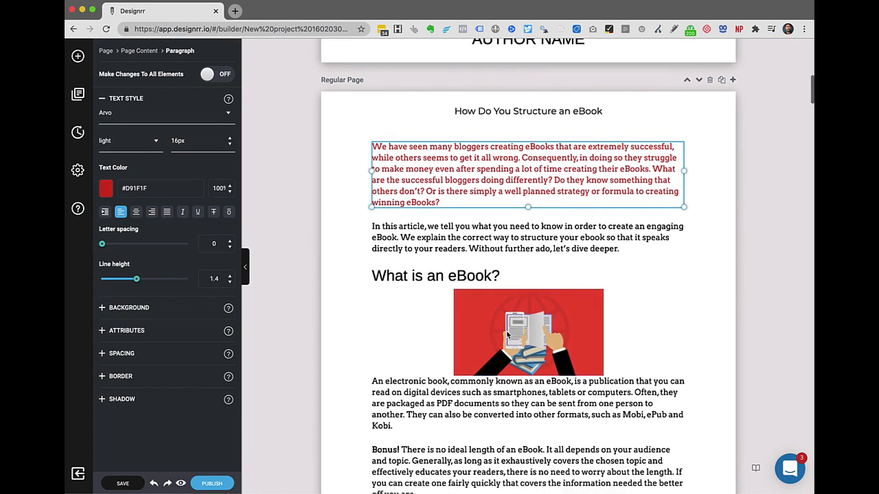
left_click(515, 270)
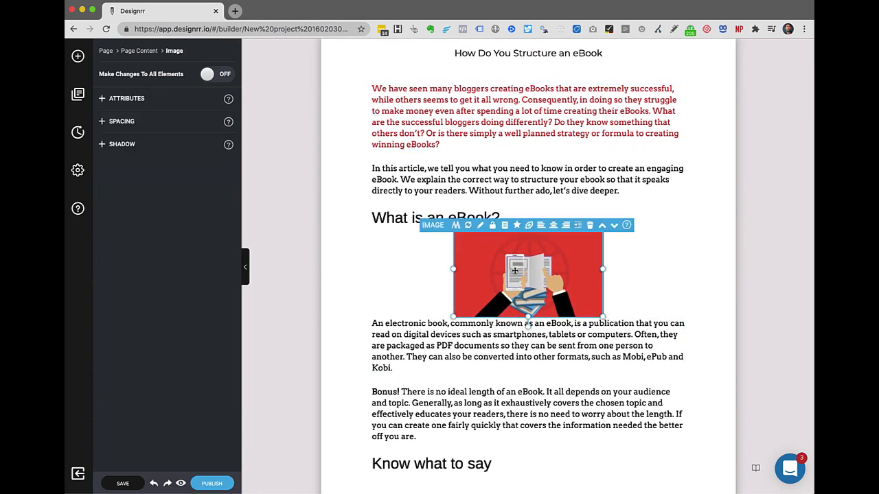
left_click_drag(453, 270, 346, 280)
scroll(426, 339, "down", 2)
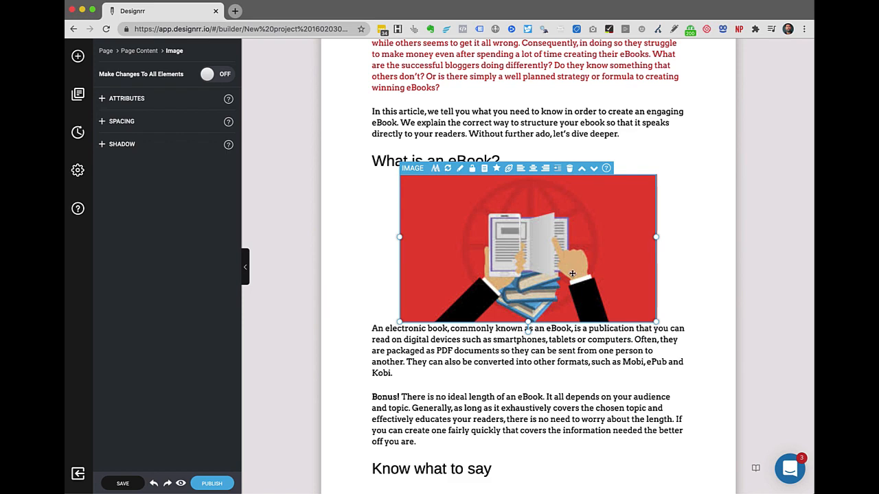
scroll(572, 273, "down", 15)
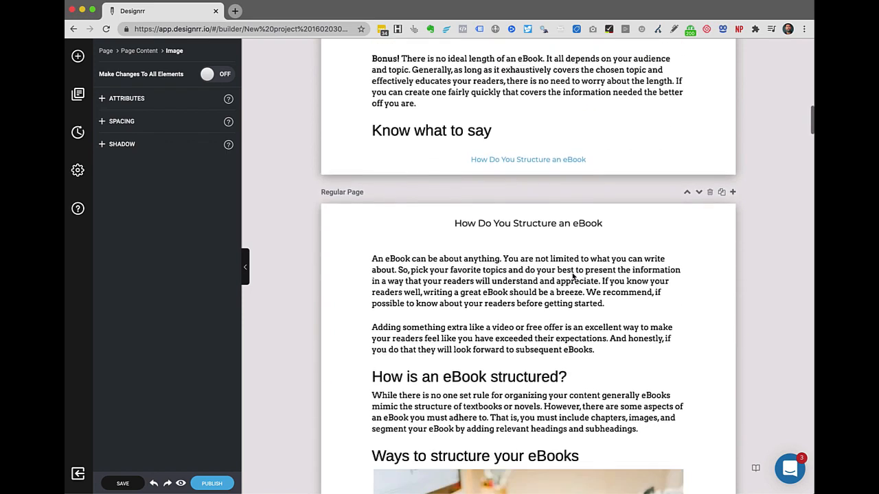
scroll(572, 273, "down", 2)
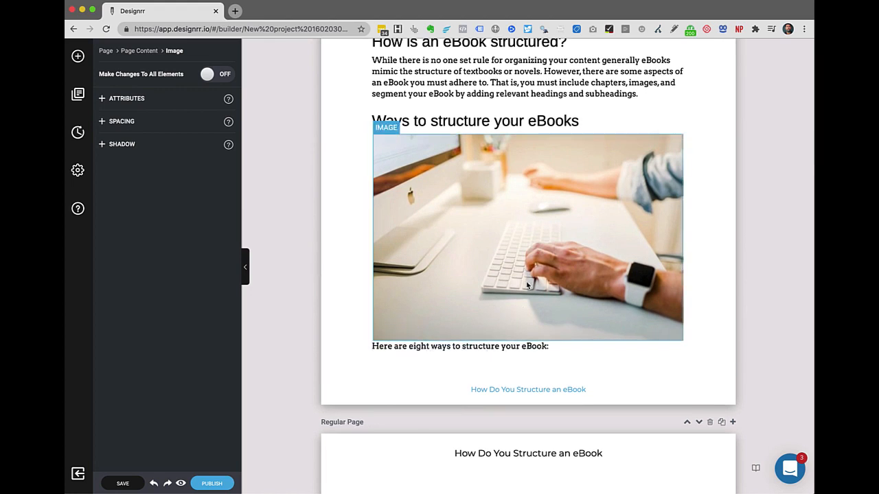
scroll(526, 280, "up", 4)
scroll(526, 281, "up", 10)
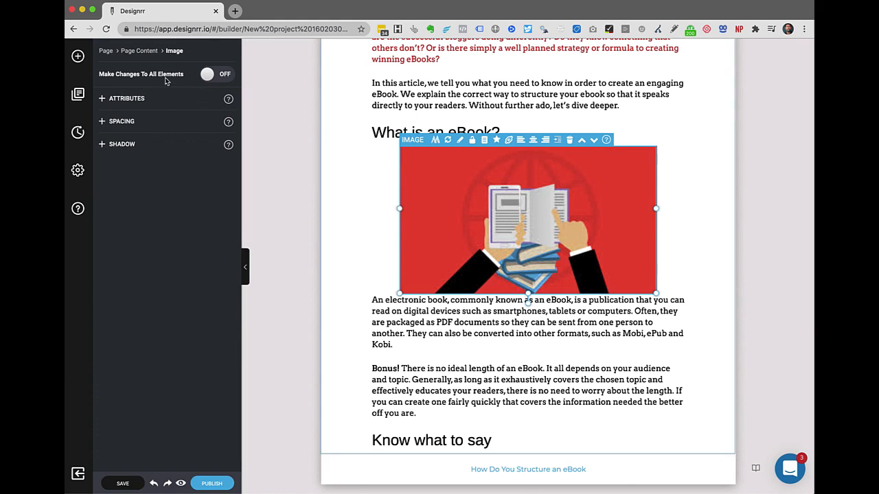
Raise the bottom margin of all images to 18px in the Spacing settings.
left_click(225, 77)
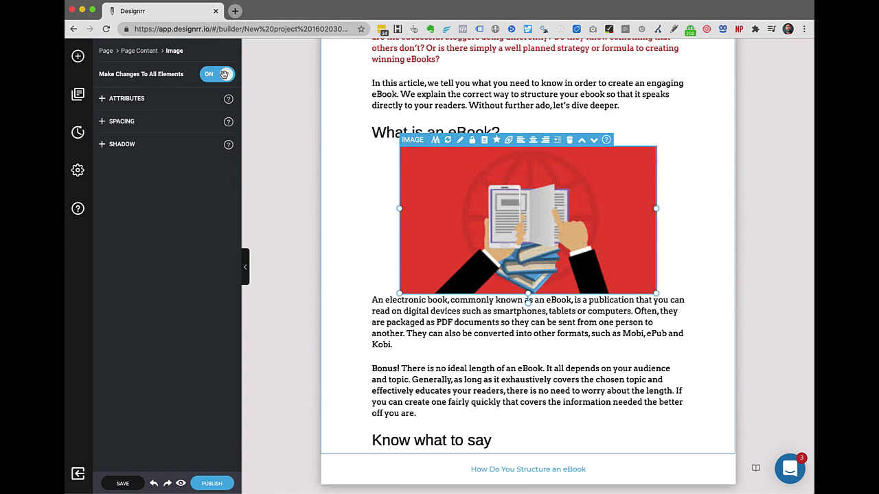
left_click(122, 122)
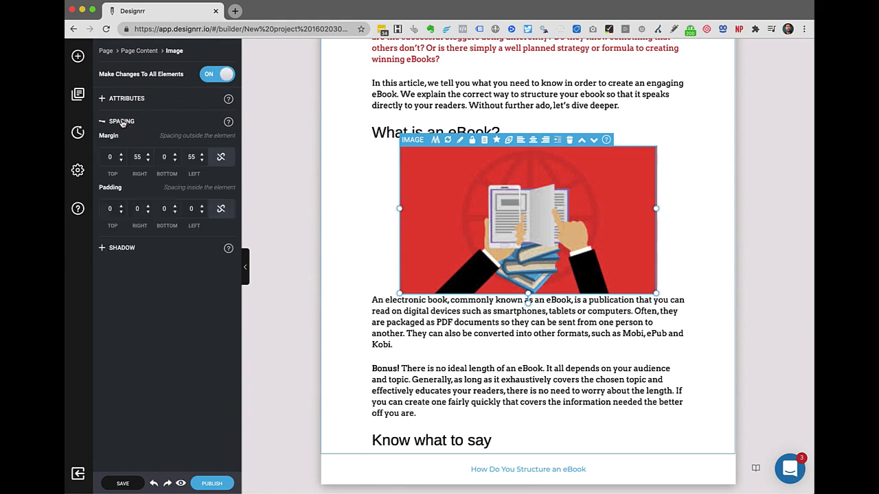
left_click(175, 156)
left_click(176, 156)
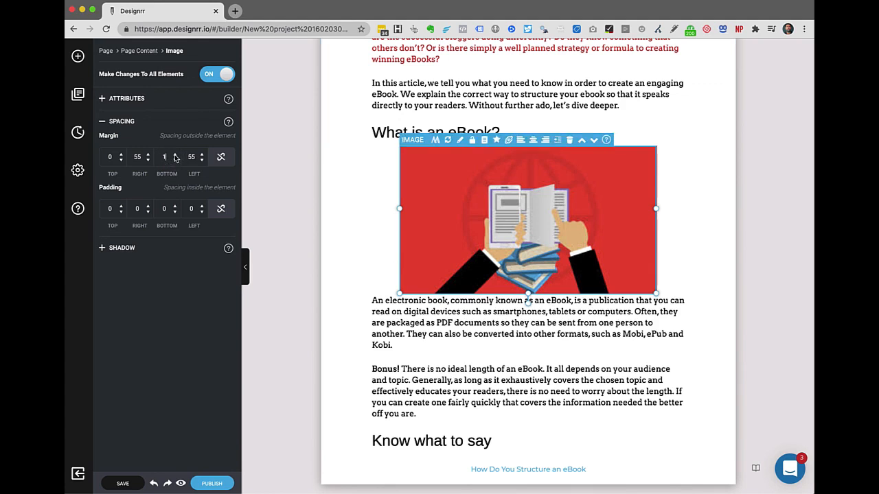
left_click(175, 156)
left_click(175, 156)
left_click(175, 156)
left_click(175, 156)
left_click(175, 156)
left_click(175, 156)
left_click(176, 156)
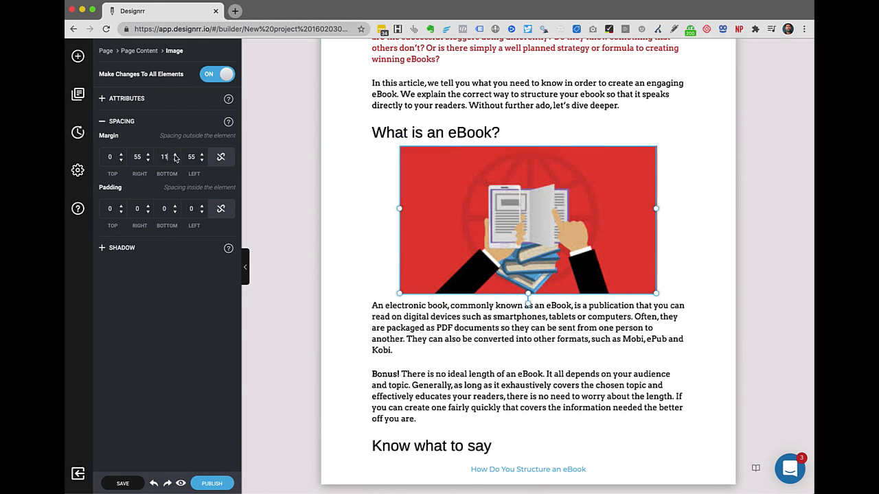
left_click(175, 156)
left_click(175, 156)
left_click(175, 156)
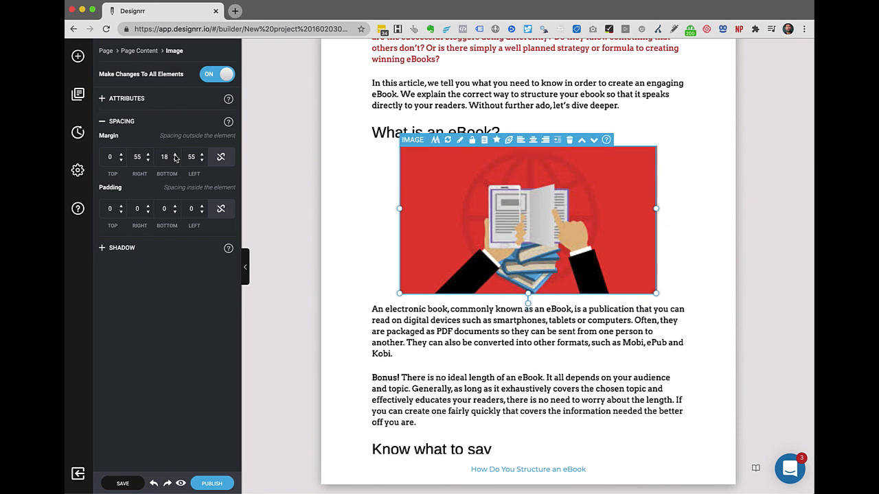
scroll(543, 346, "down", 5)
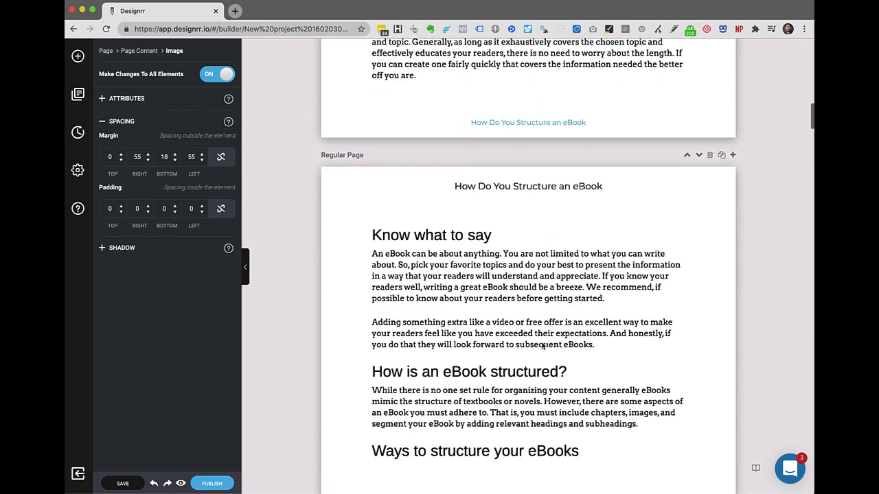
scroll(542, 347, "down", 8)
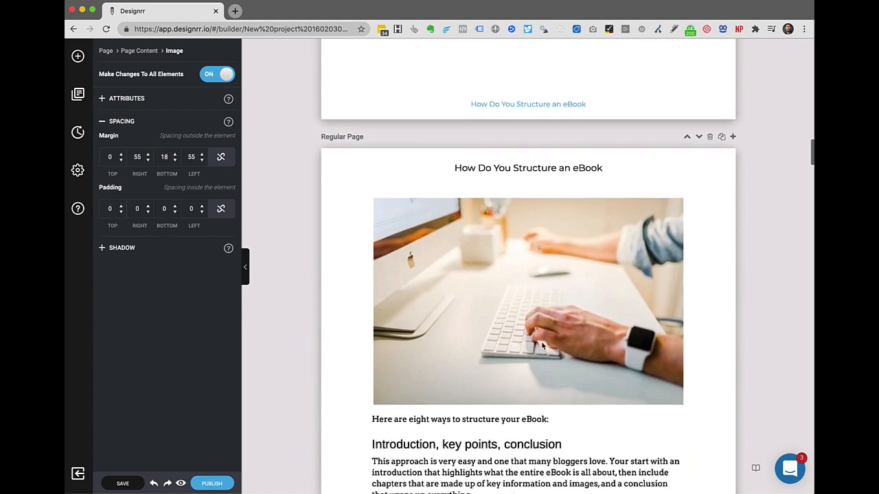
scroll(543, 347, "down", 1)
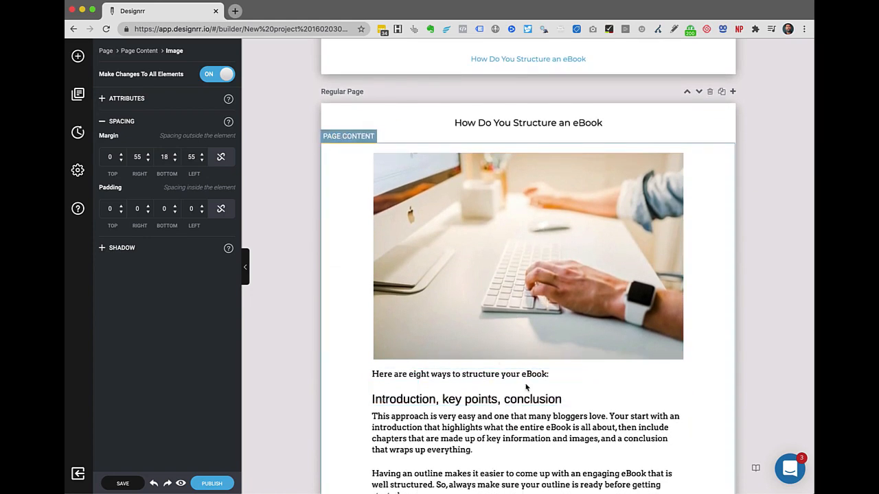
scroll(515, 233, "up", 8)
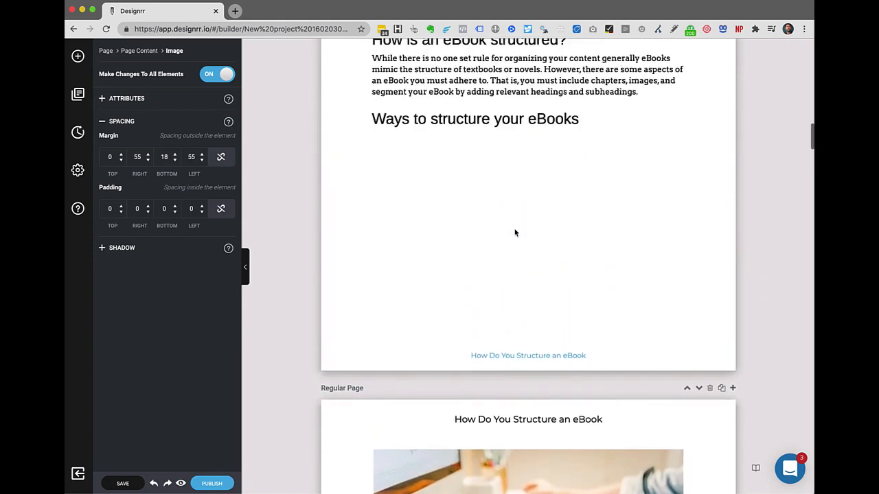
scroll(515, 233, "up", 3)
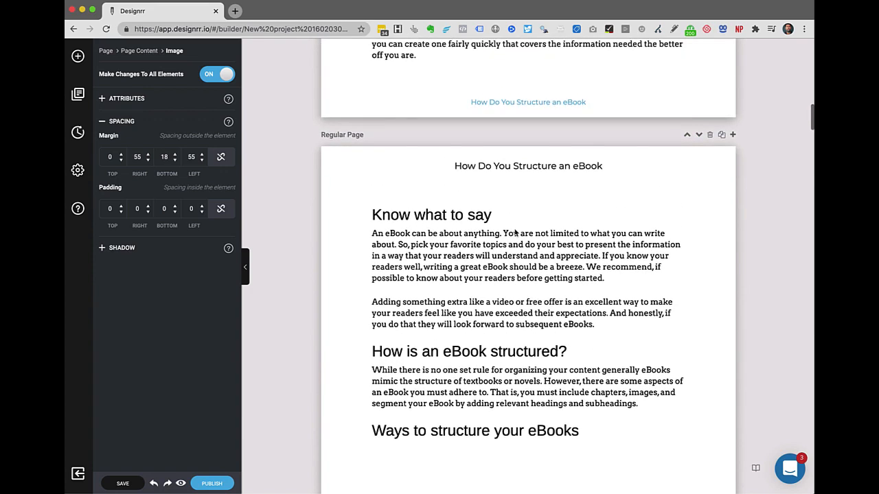
scroll(515, 233, "up", 7)
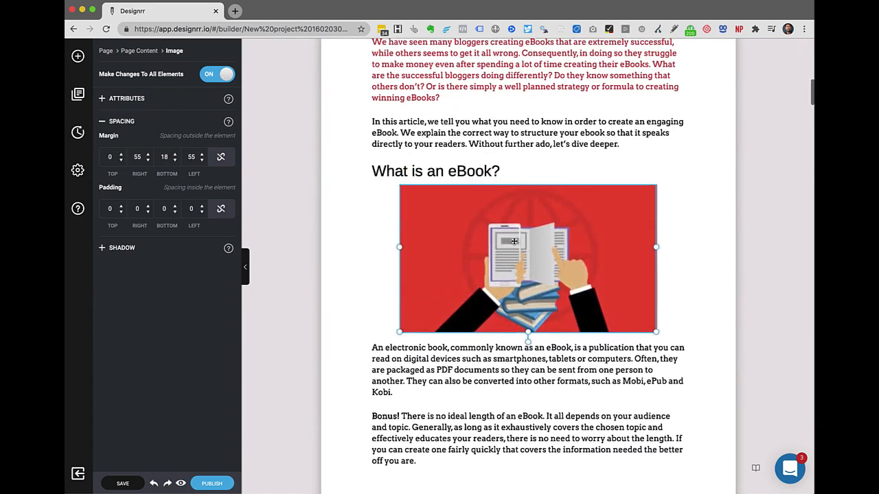
scroll(514, 241, "up", 1)
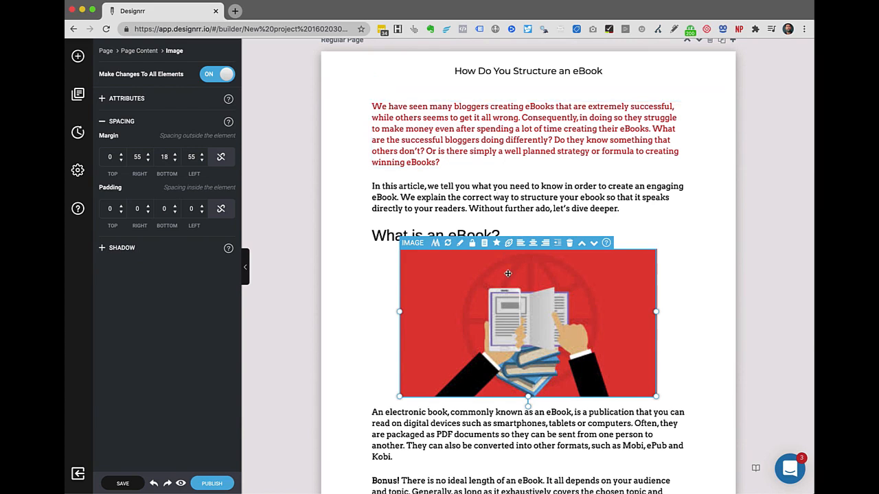
scroll(508, 274, "down", 2)
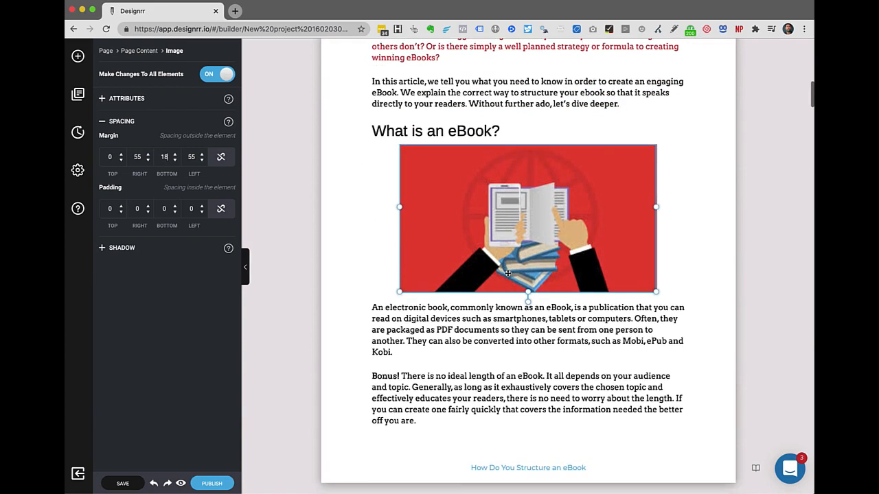
Delete the paragraph defining an electronic book from below the illustration.
left_click(486, 329)
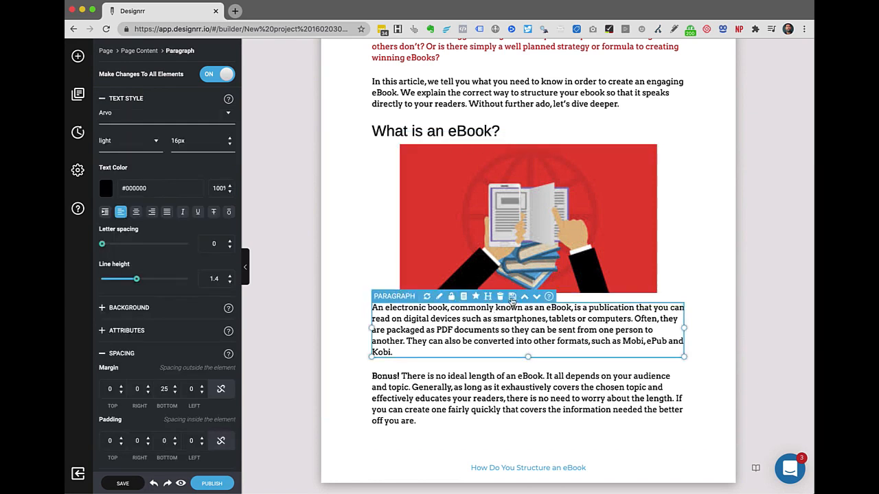
left_click(500, 298)
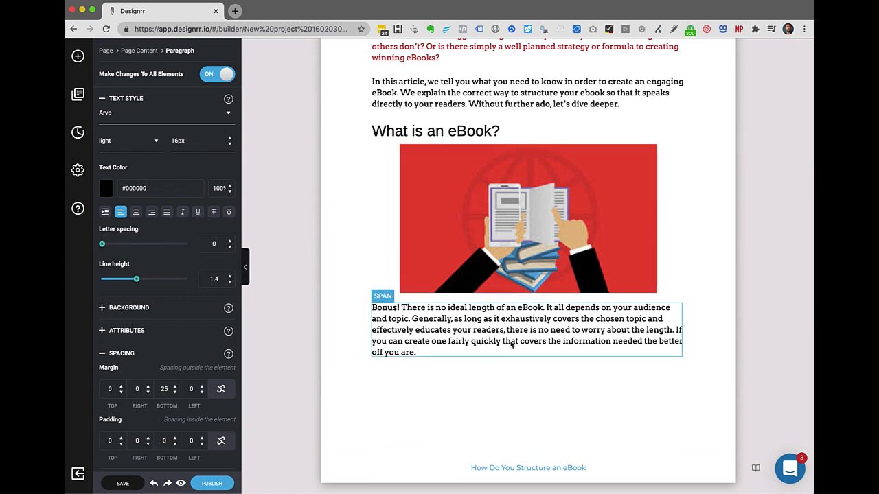
scroll(511, 344, "down", 5)
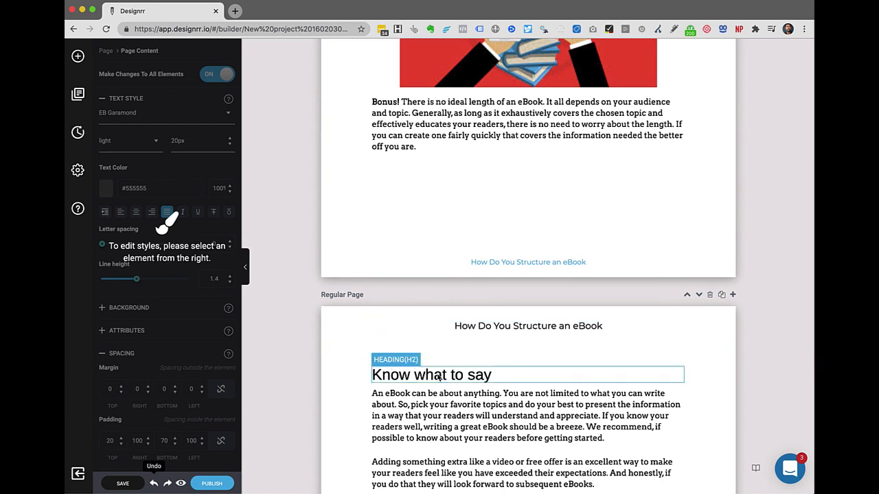
scroll(454, 261, "up", 2)
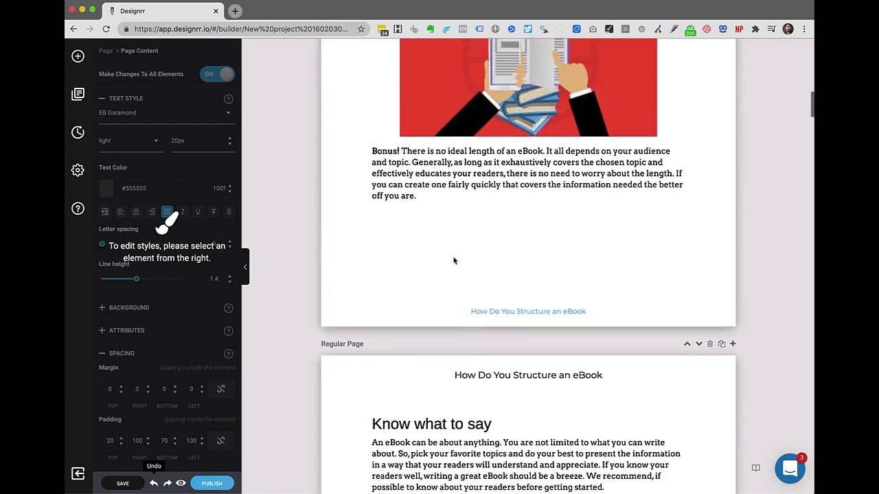
Delete the Bonus! paragraph beneath the eBook image.
left_click(434, 191)
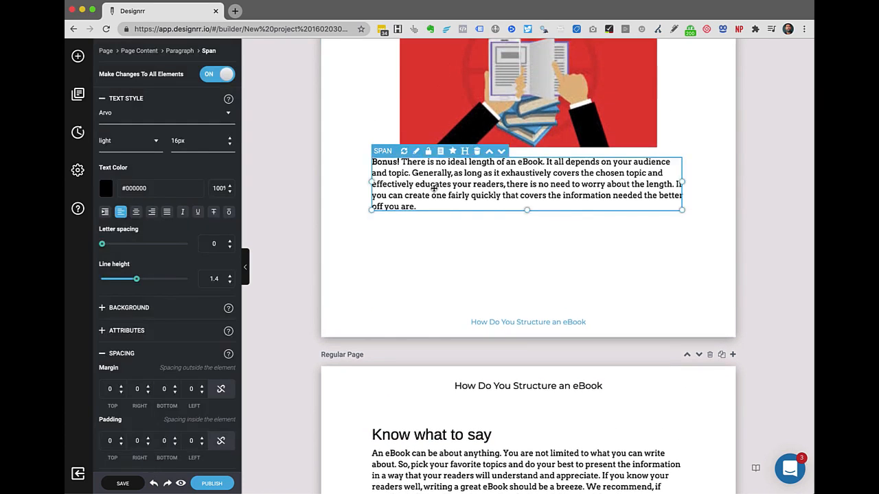
left_click(475, 152)
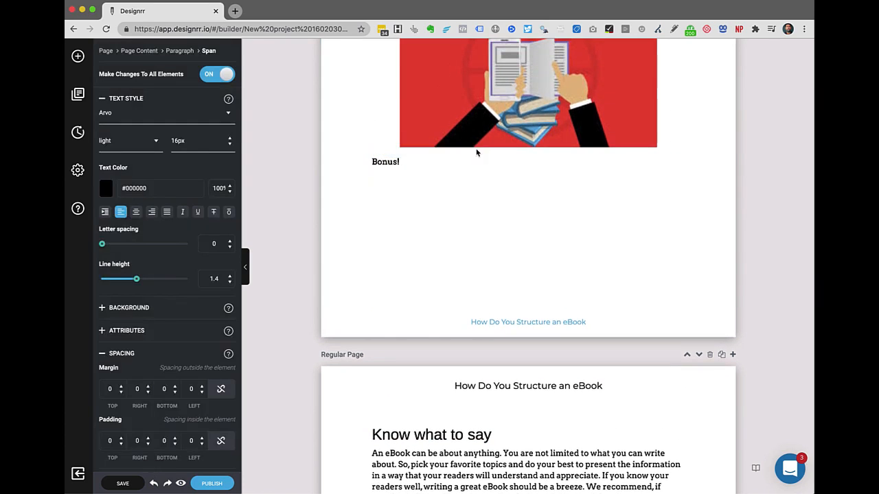
left_click(399, 162)
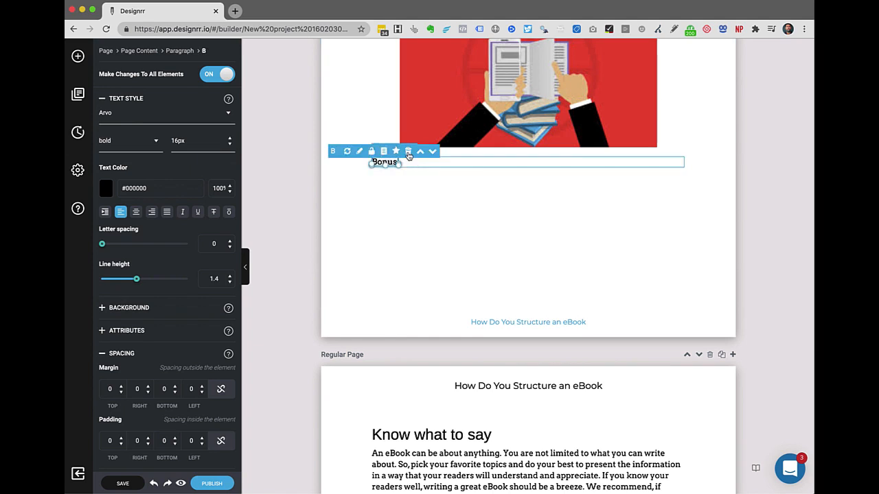
left_click(408, 150)
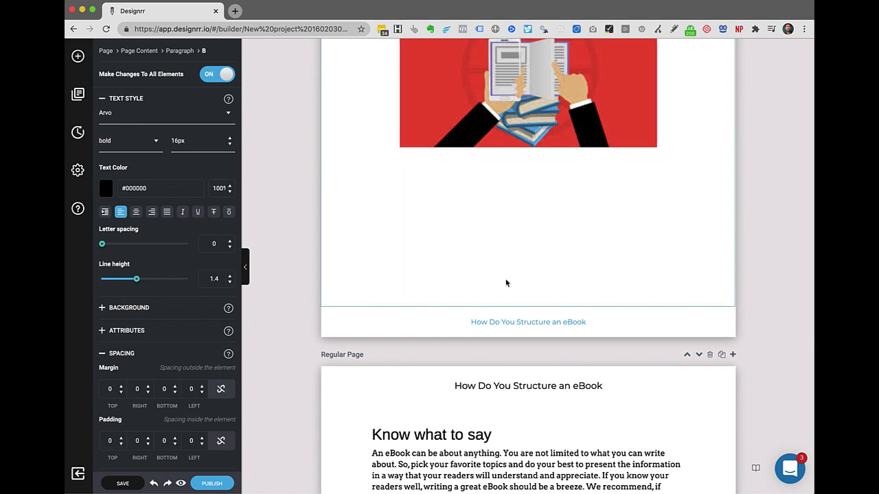
scroll(534, 279, "up", 3)
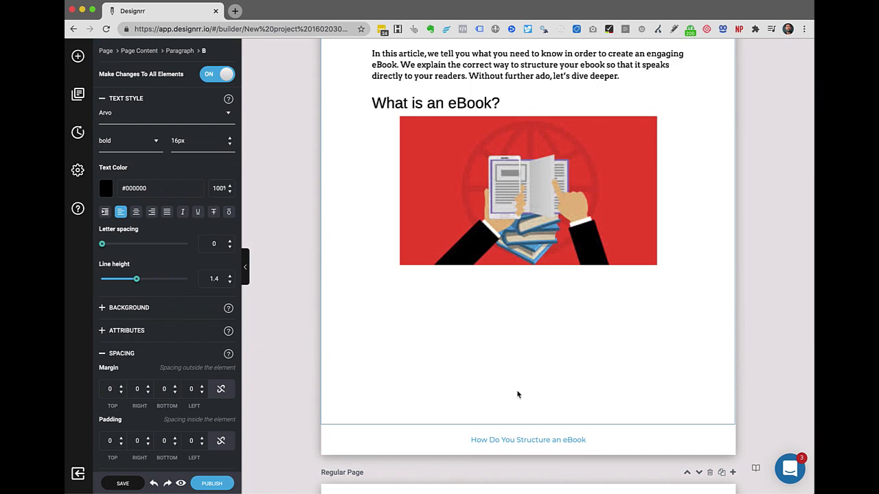
scroll(508, 355, "down", 3)
scroll(508, 355, "up", 2)
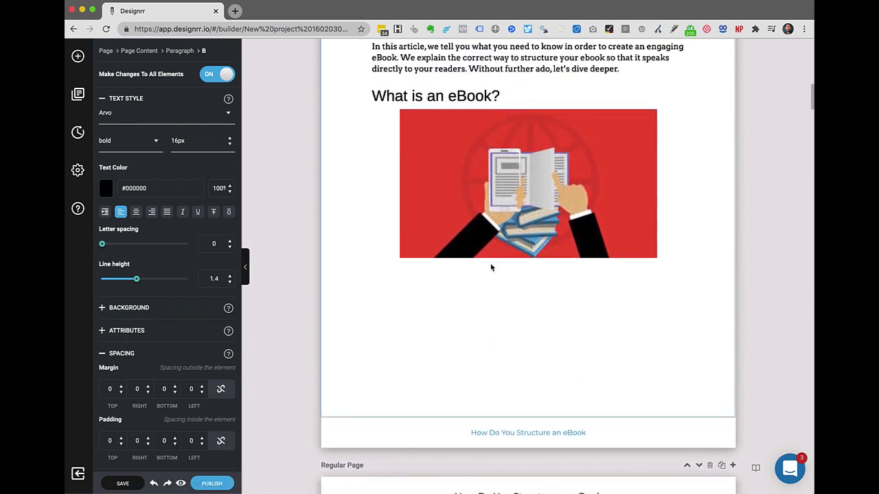
Delete the red eBook image and the 'What is an eBook?' heading.
left_click(507, 165)
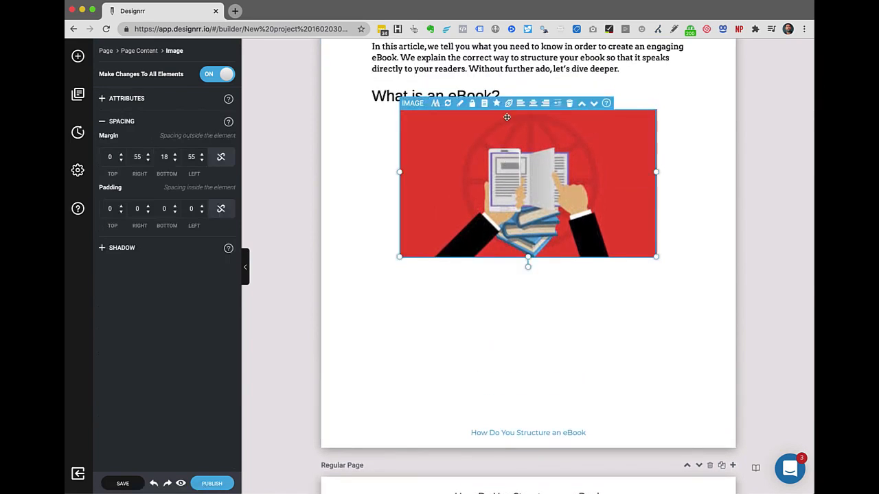
left_click(570, 103)
left_click(505, 99)
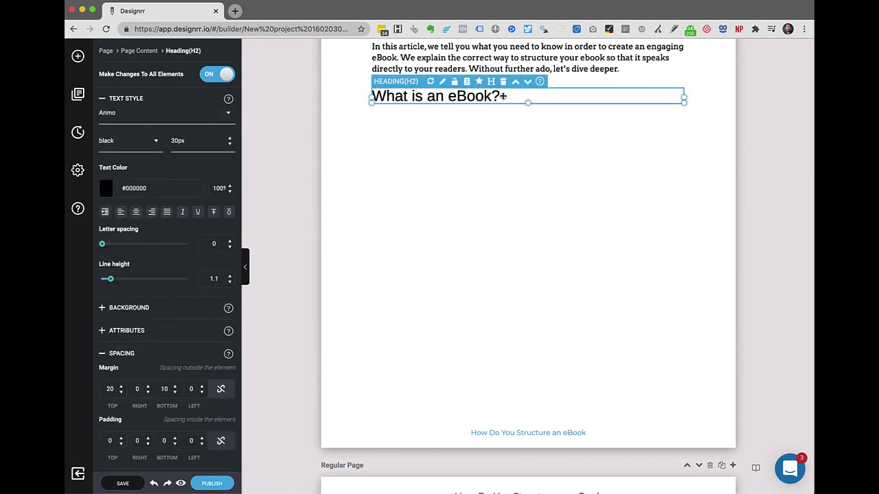
left_click(503, 82)
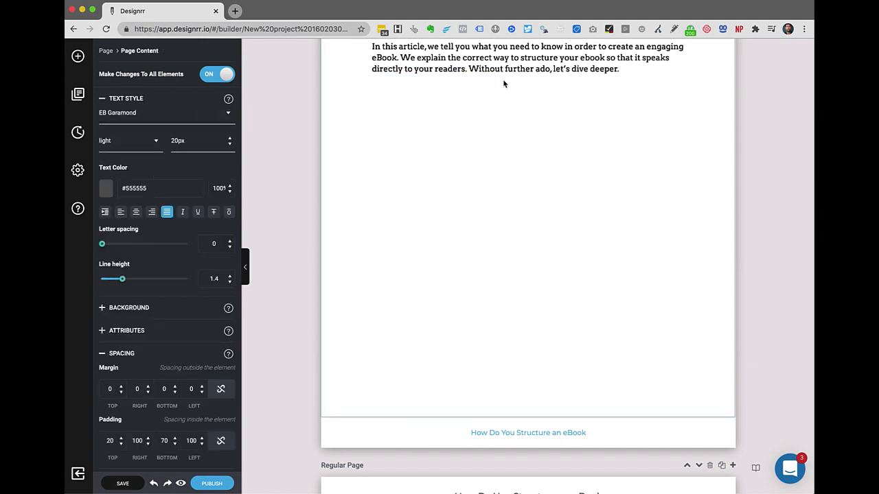
scroll(499, 208, "down", 3)
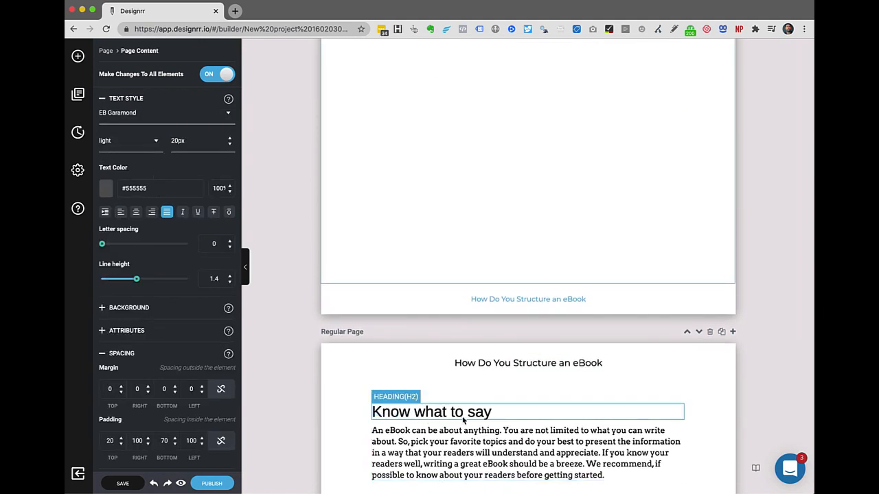
Move the 'Know what to say' heading up to the first page and repaginate.
left_click(514, 411)
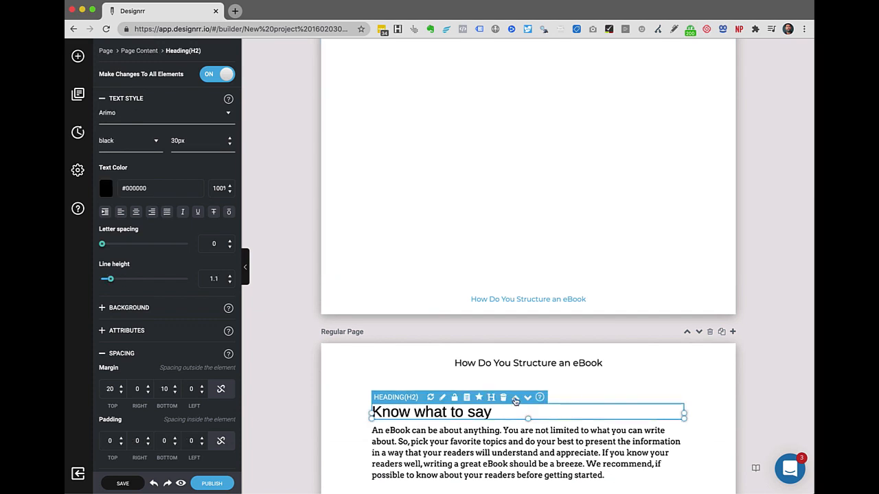
left_click(516, 400)
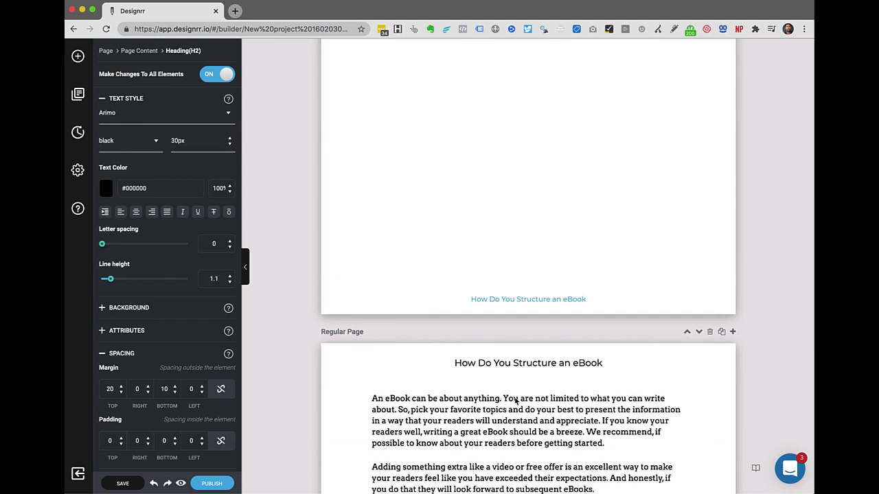
scroll(515, 399, "up", 4)
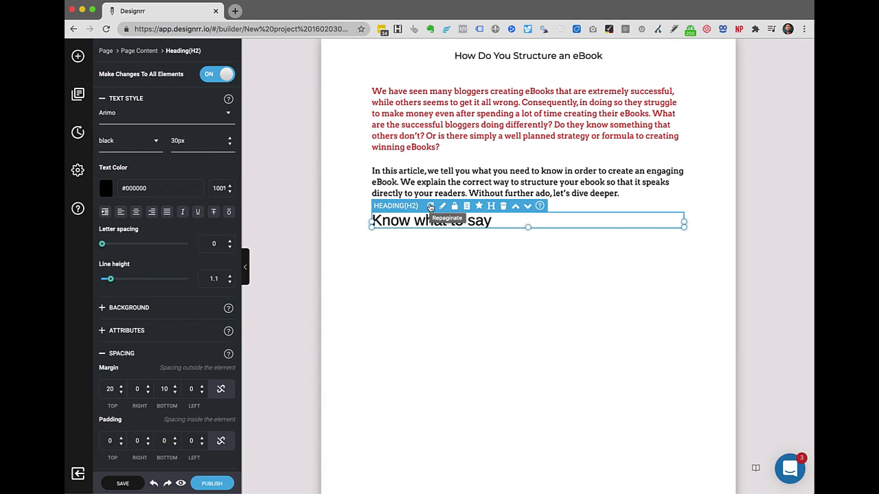
left_click(430, 207)
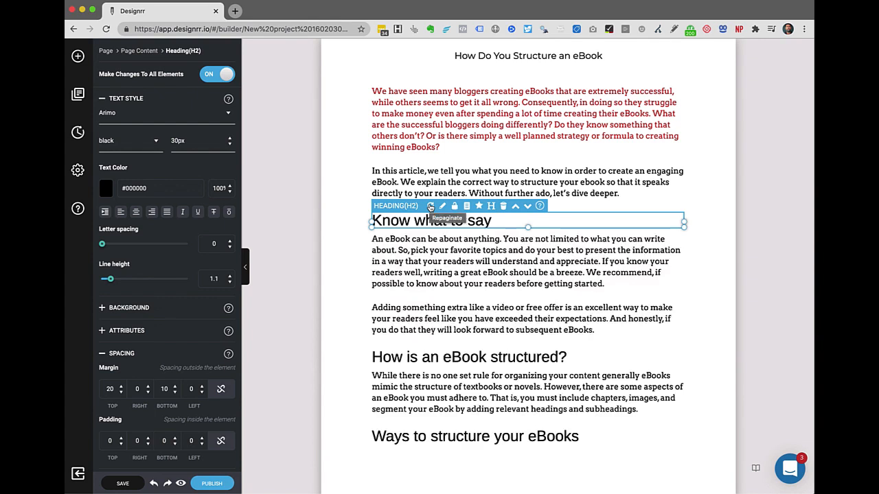
scroll(600, 257, "down", 2)
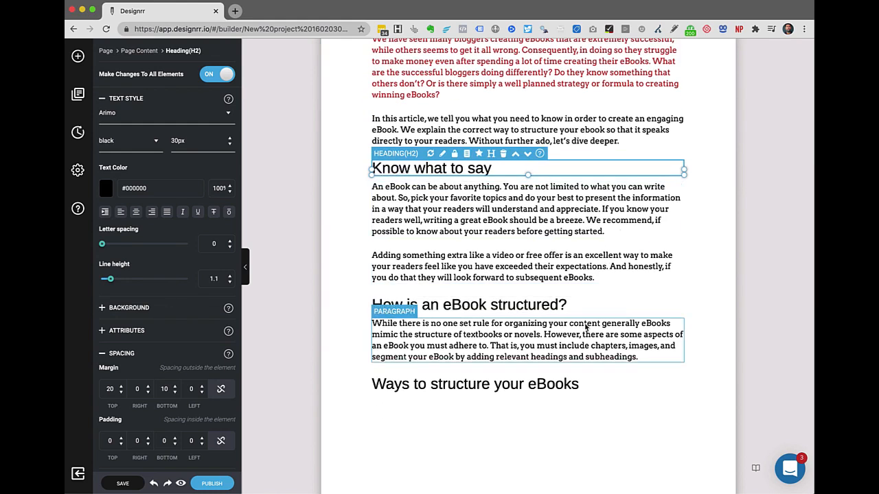
scroll(585, 326, "down", 2)
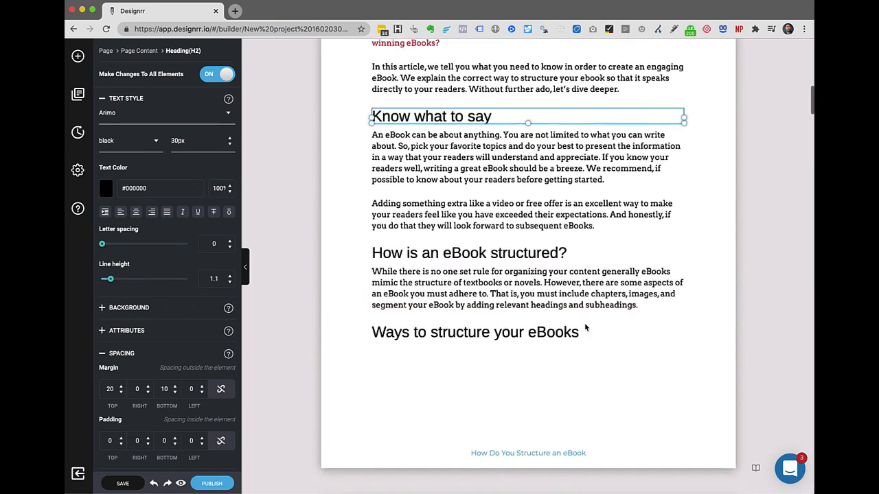
scroll(599, 429, "up", 2)
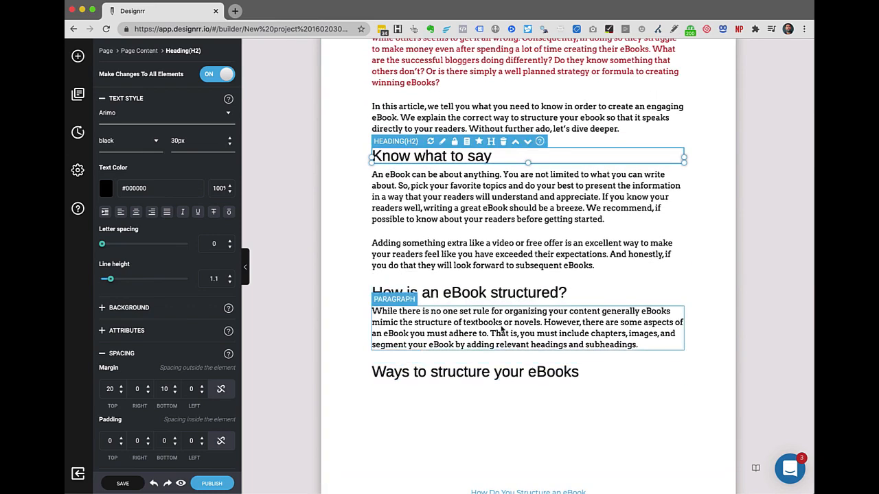
scroll(348, 231, "up", 3)
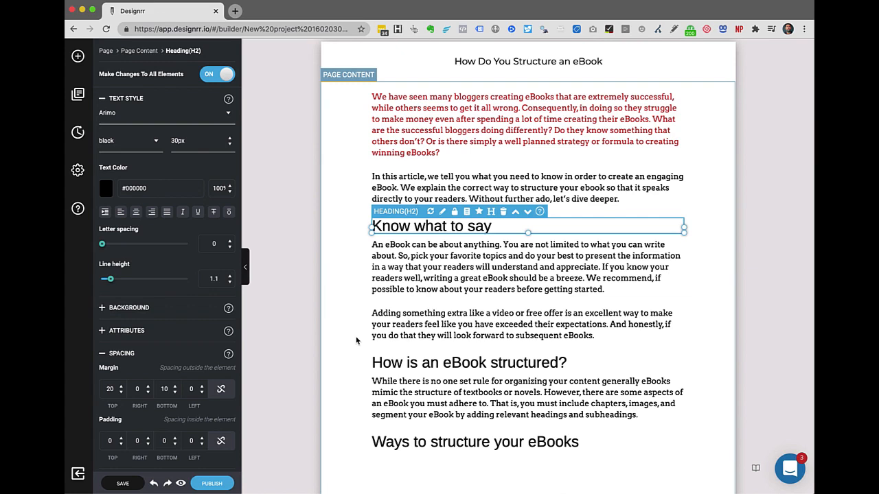
scroll(357, 340, "down", 2)
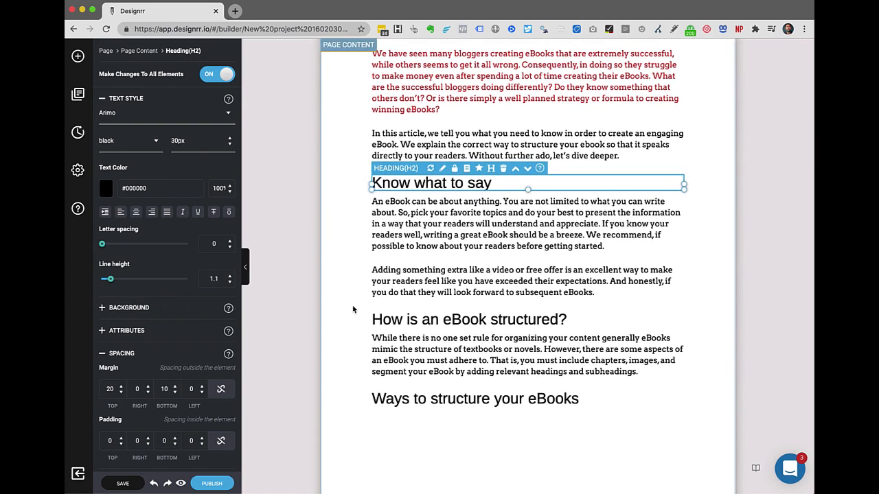
scroll(353, 310, "down", 2)
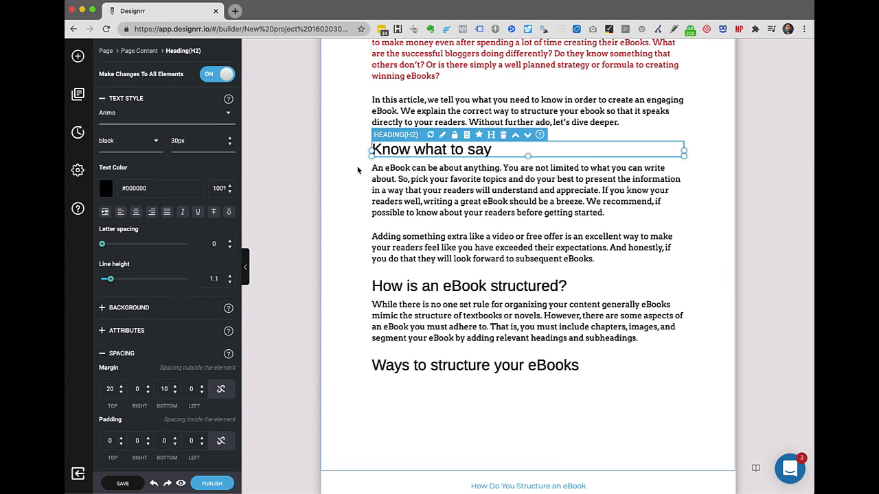
Delete 'will' so the paragraph reads 'your readers understand and appreciate'.
left_click(476, 197)
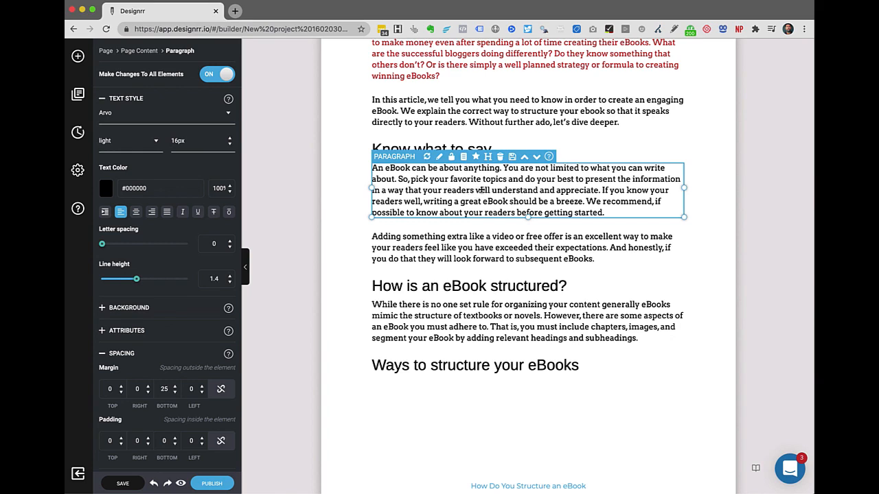
left_click(481, 190)
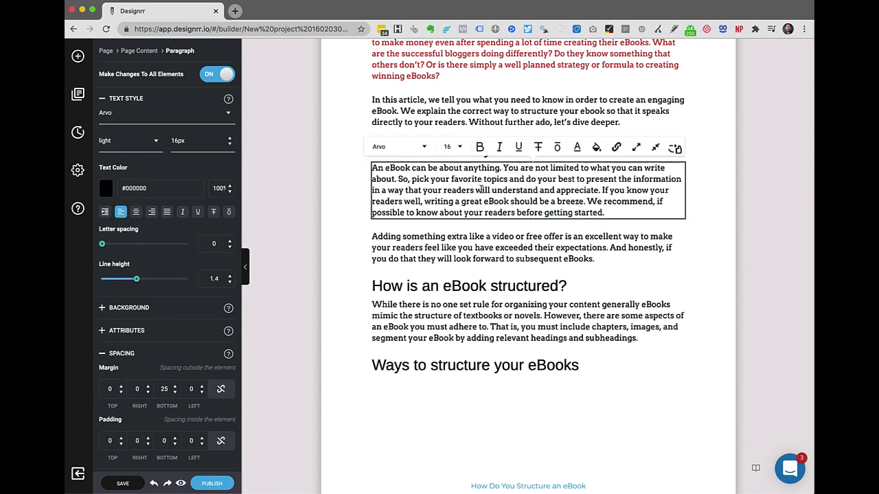
double_click(481, 190)
left_click(490, 192)
key("BackSpace")
key("BackSpace")
key("BackSpace")
key("BackSpace")
key("BackSpace")
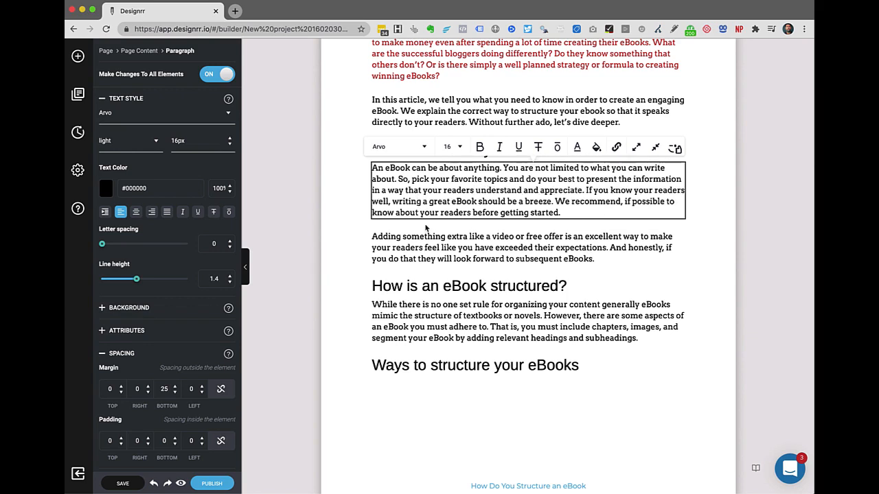
left_click(437, 244)
left_click(540, 184)
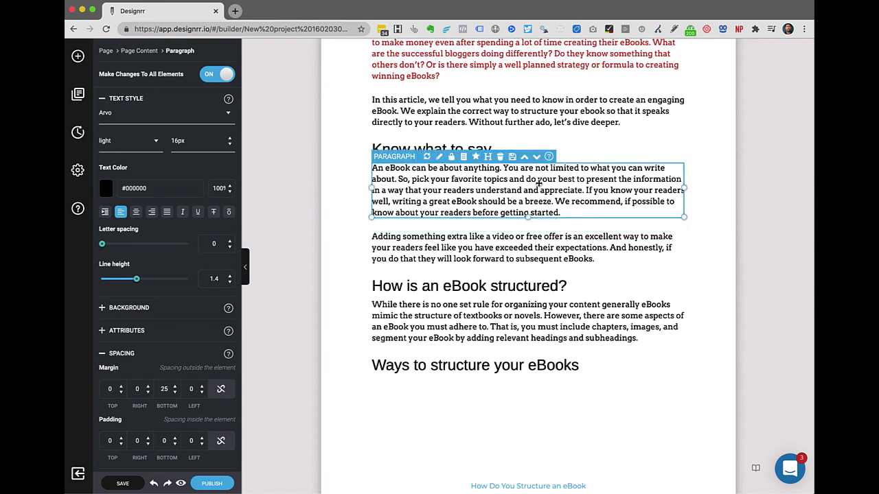
Shrink the keyboard photo under 'How Do You Structure an eBook' to half size with word-wrapped text.
scroll(539, 182, "down", 9)
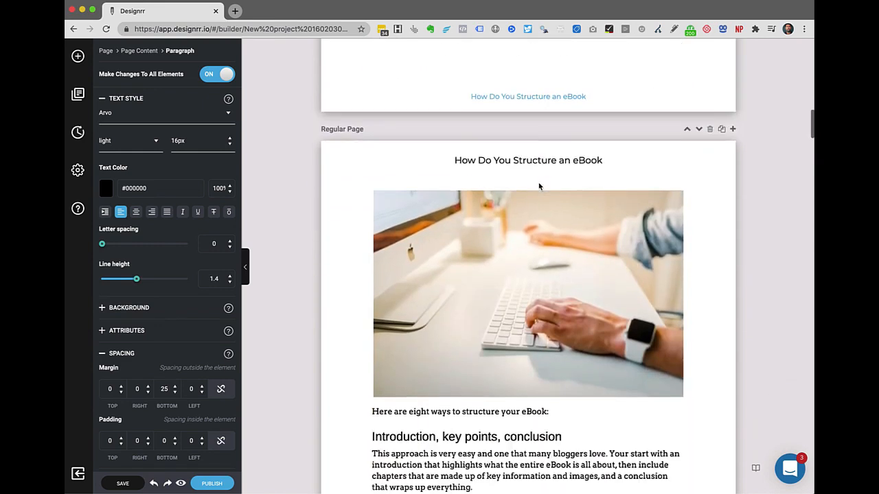
scroll(539, 186, "up", 2)
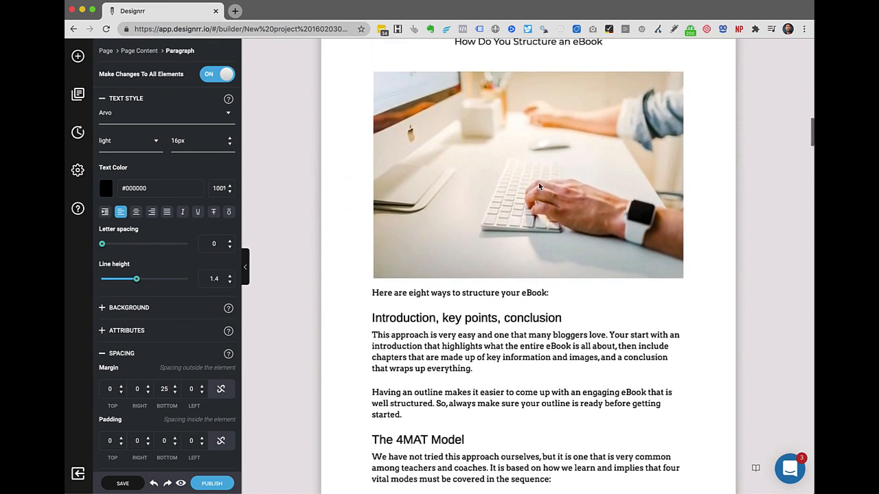
left_click(538, 184)
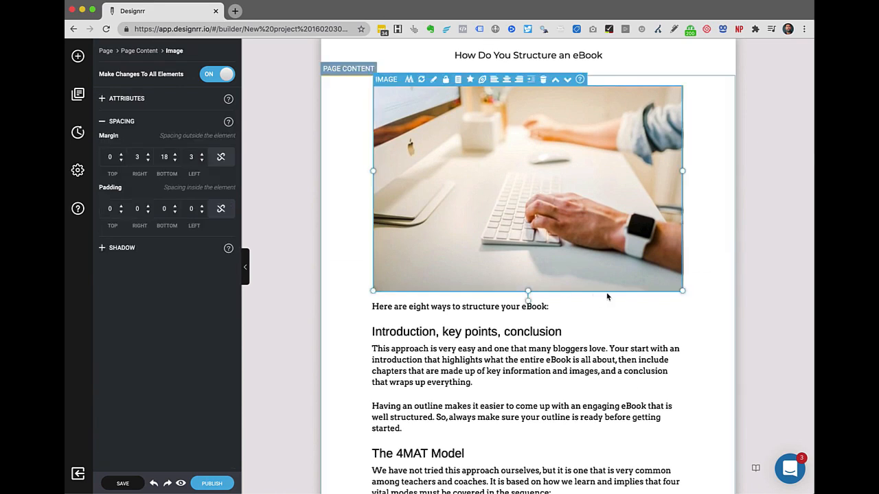
left_click_drag(683, 291, 537, 171)
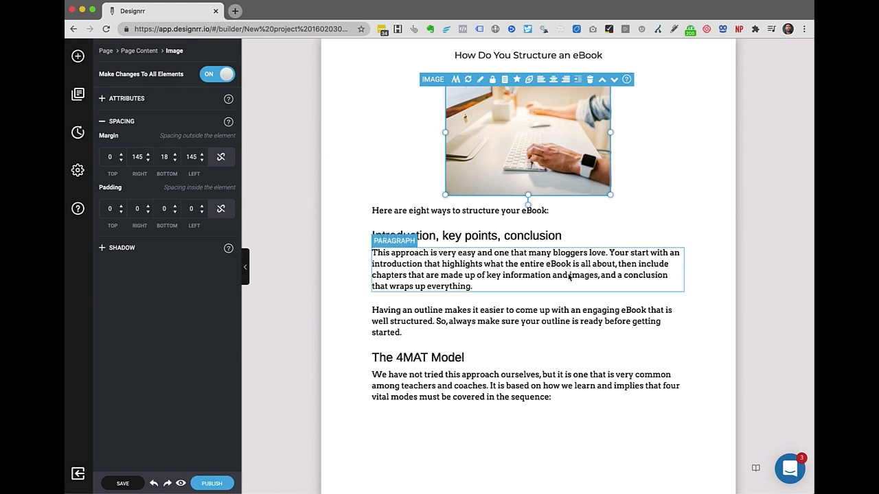
left_click(579, 81)
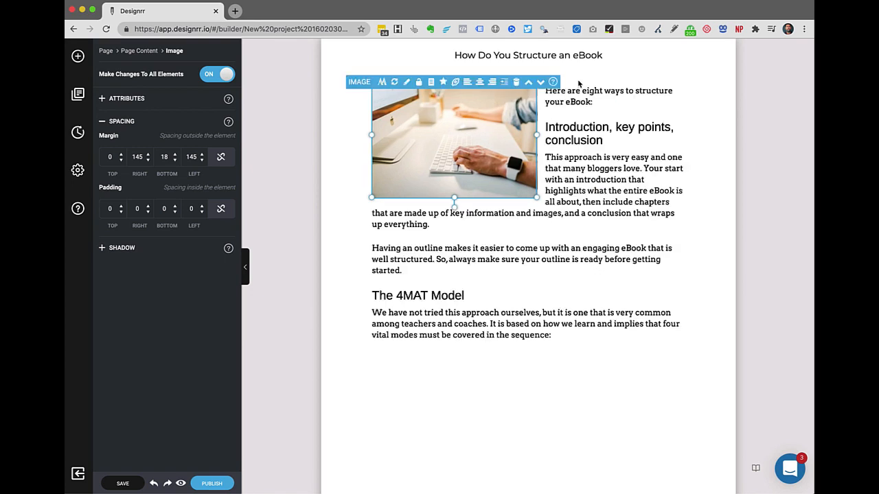